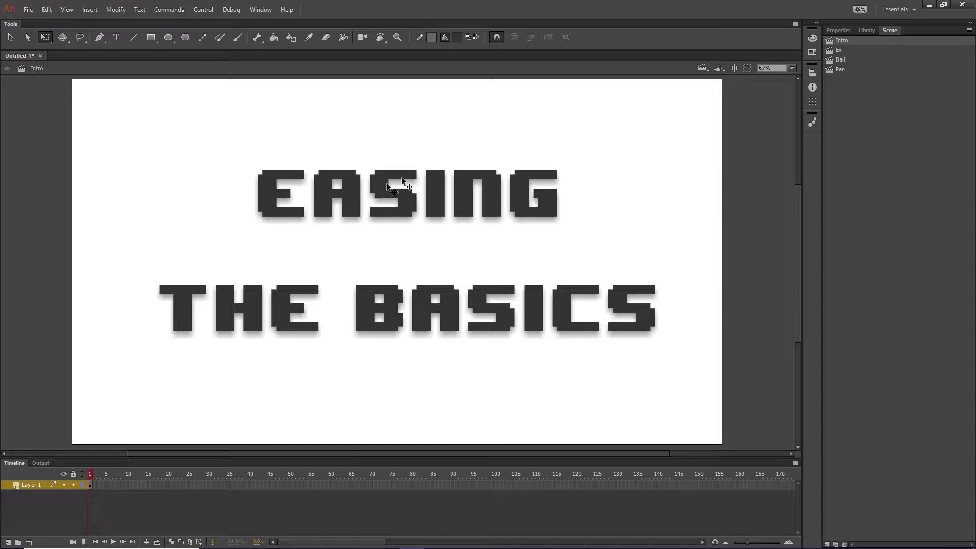
Open the Ex scene from the scene list to see the Ease In and Ease Out balls
{"action": "left_click", "coordinate": [839, 50]}
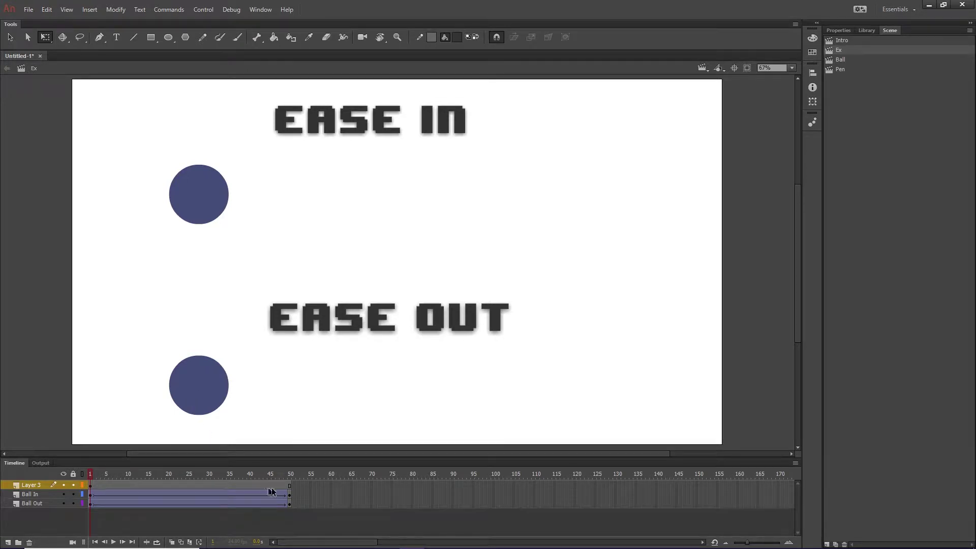
{"action": "left_click", "coordinate": [288, 472]}
{"action": "left_click", "coordinate": [90, 474]}
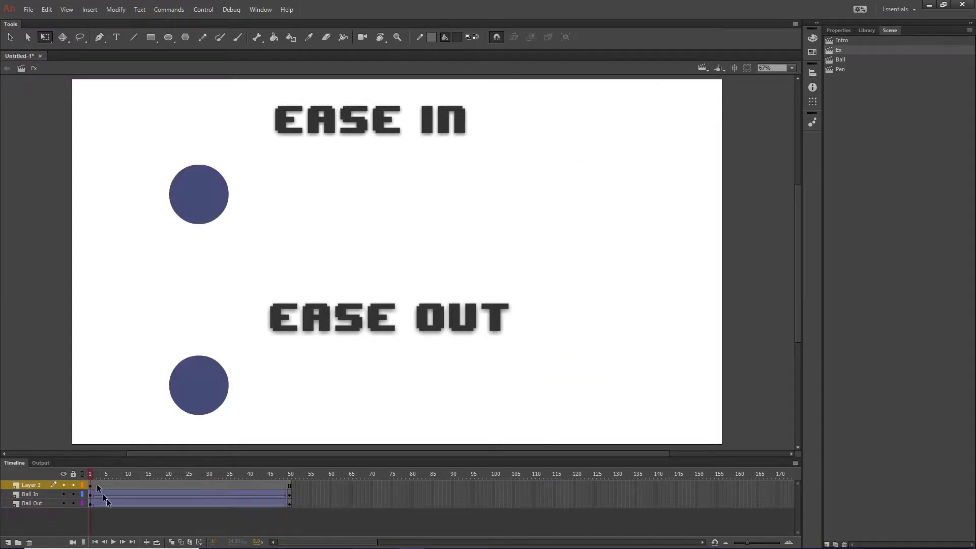
{"action": "left_click", "coordinate": [113, 542]}
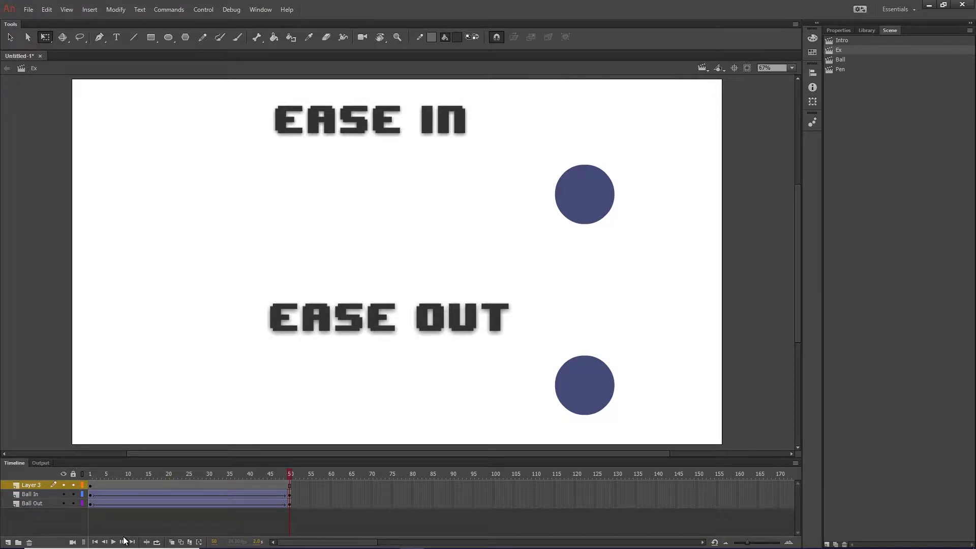
{"action": "left_click", "coordinate": [113, 542]}
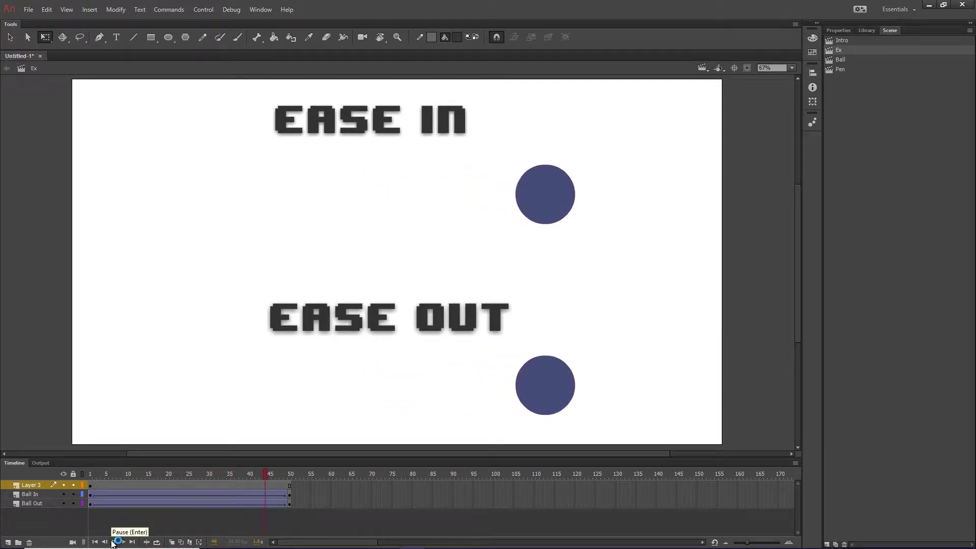
{"action": "left_click", "coordinate": [90, 473]}
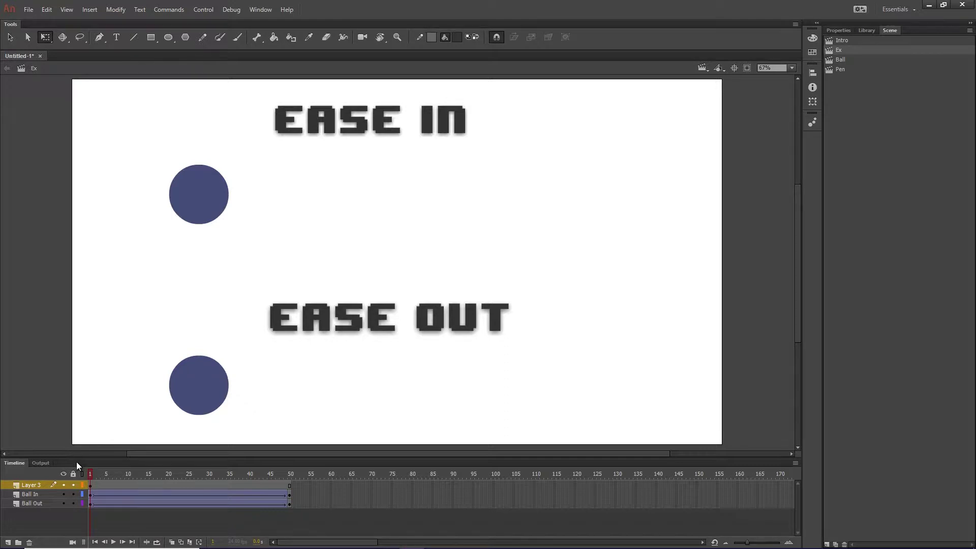
Select frame 25 of the Ball In tween and scrub its Ease value to full ease in
{"action": "left_click", "coordinate": [106, 496]}
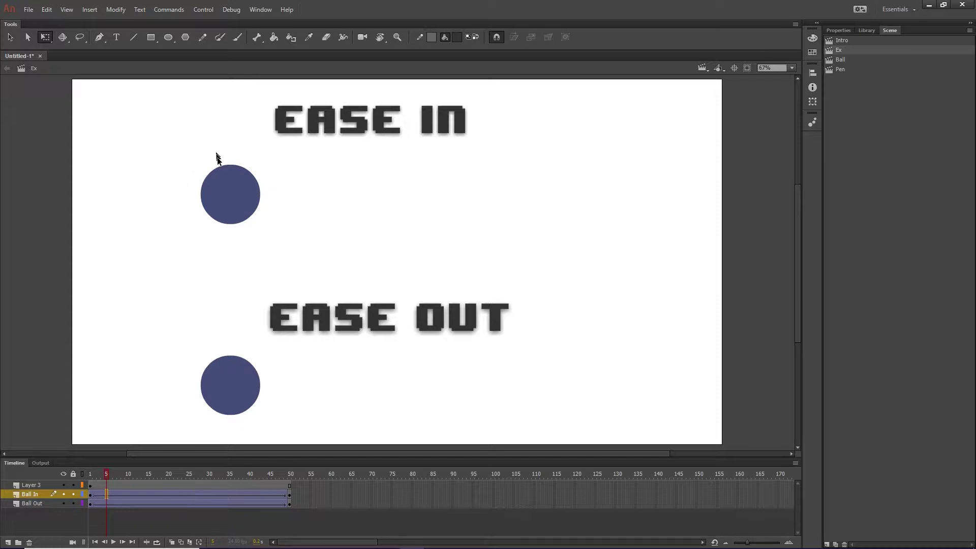
{"action": "left_click", "coordinate": [187, 496]}
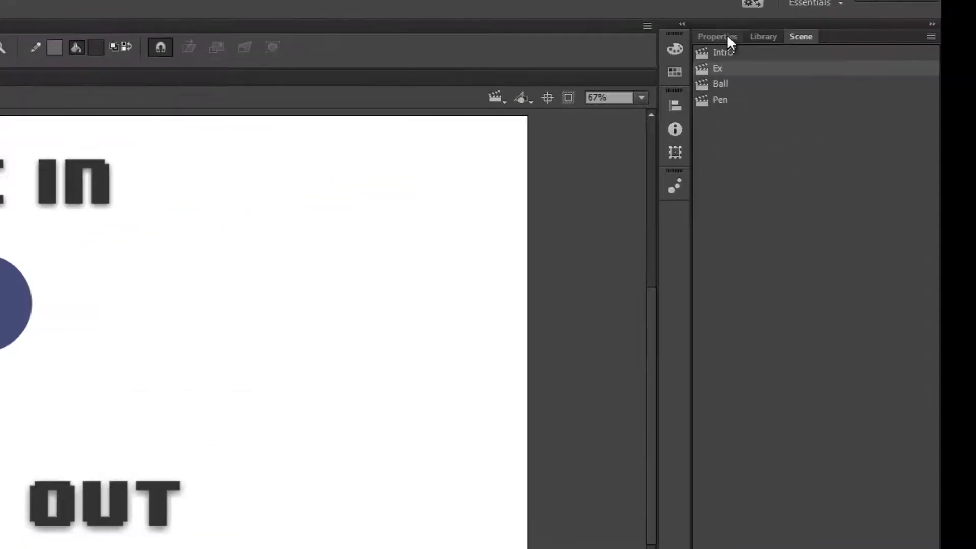
{"action": "left_click", "coordinate": [727, 36]}
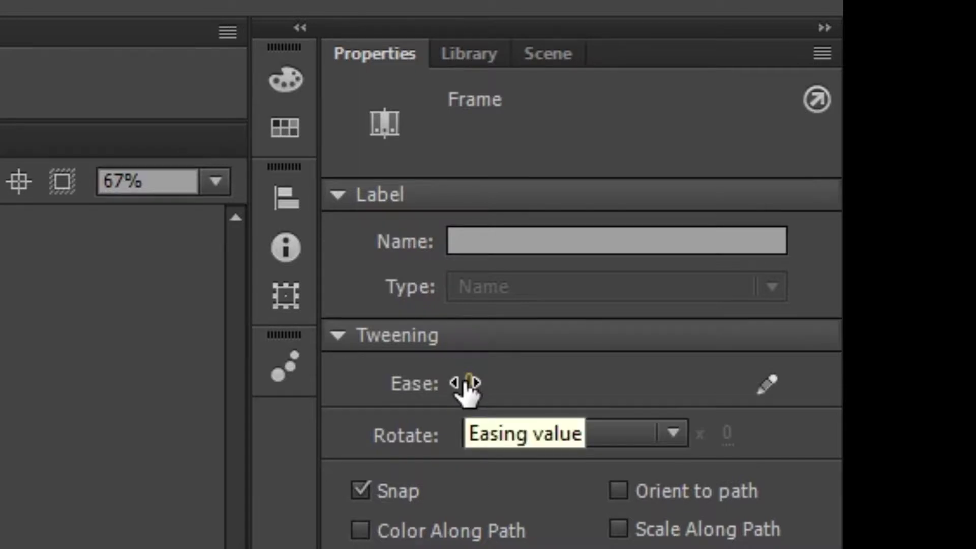
{"action": "left_click_drag", "start_coordinate": [466, 387], "coordinate": [686, 384]}
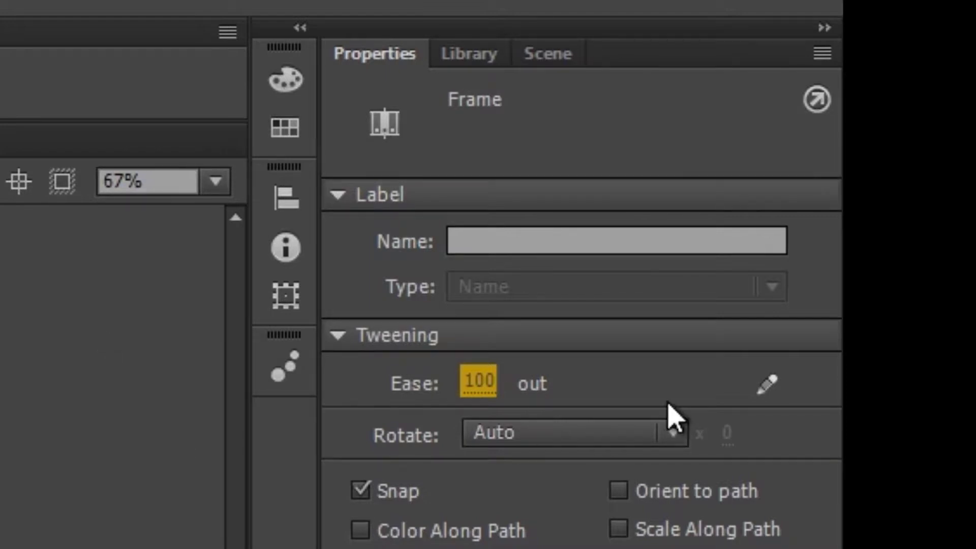
{"action": "left_click_drag", "start_coordinate": [472, 386], "coordinate": [46, 364]}
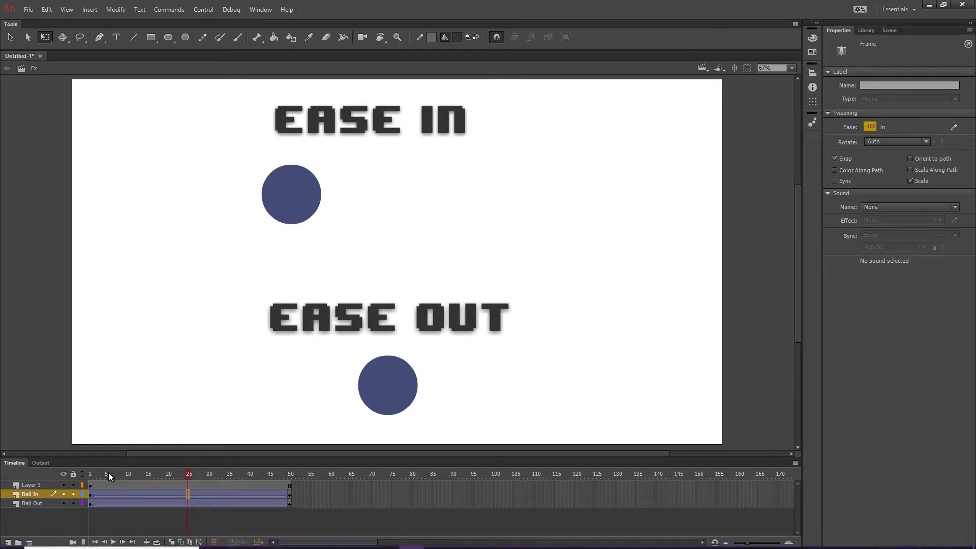
{"action": "left_click", "coordinate": [90, 473]}
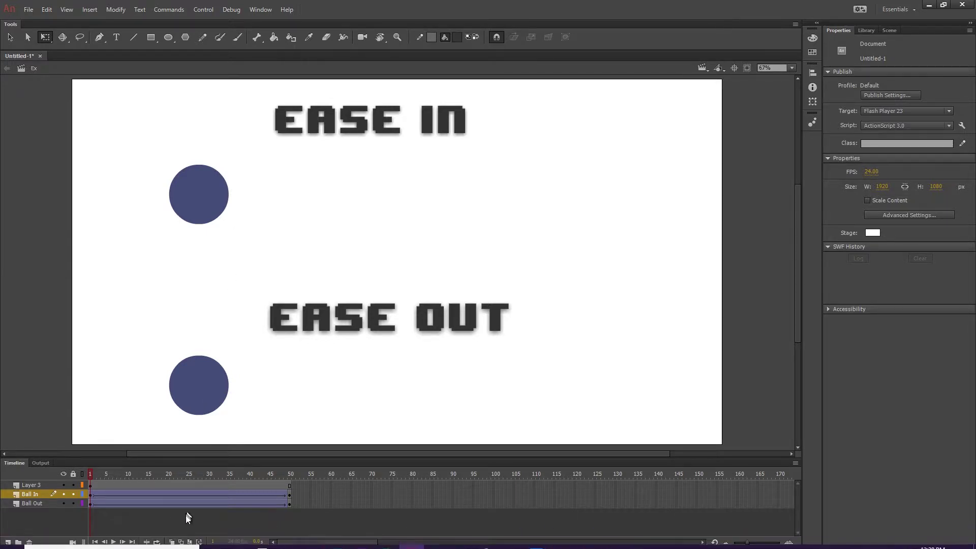
{"action": "left_click", "coordinate": [181, 541]}
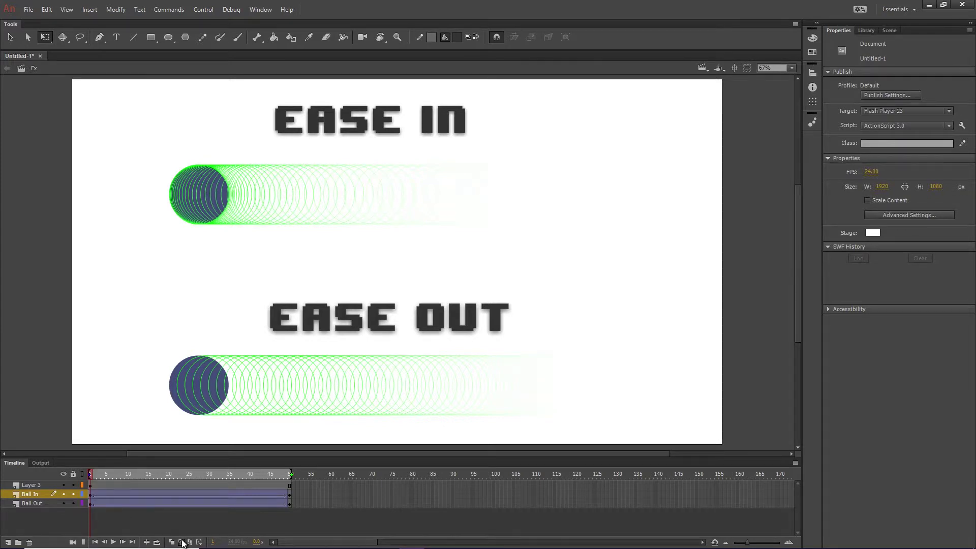
{"action": "left_click", "coordinate": [181, 542]}
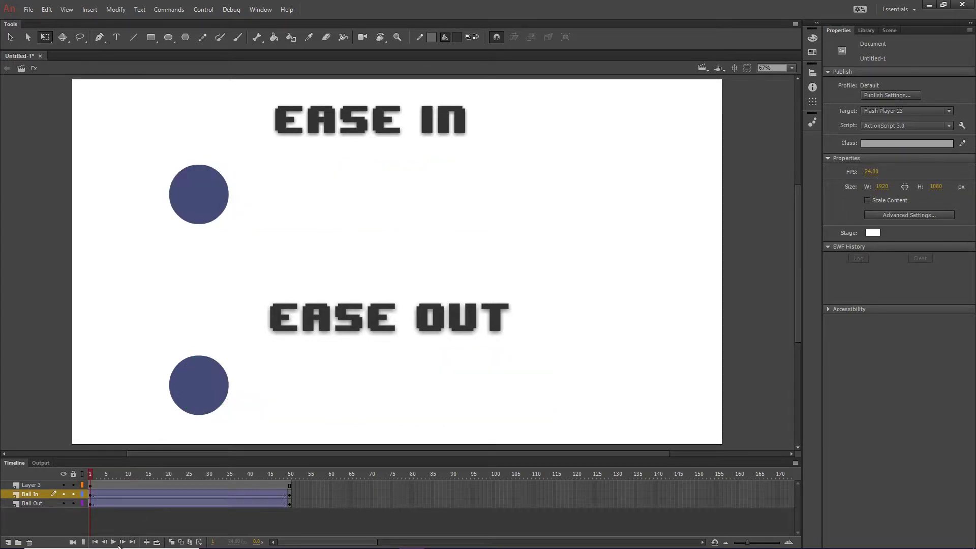
{"action": "left_click", "coordinate": [114, 541]}
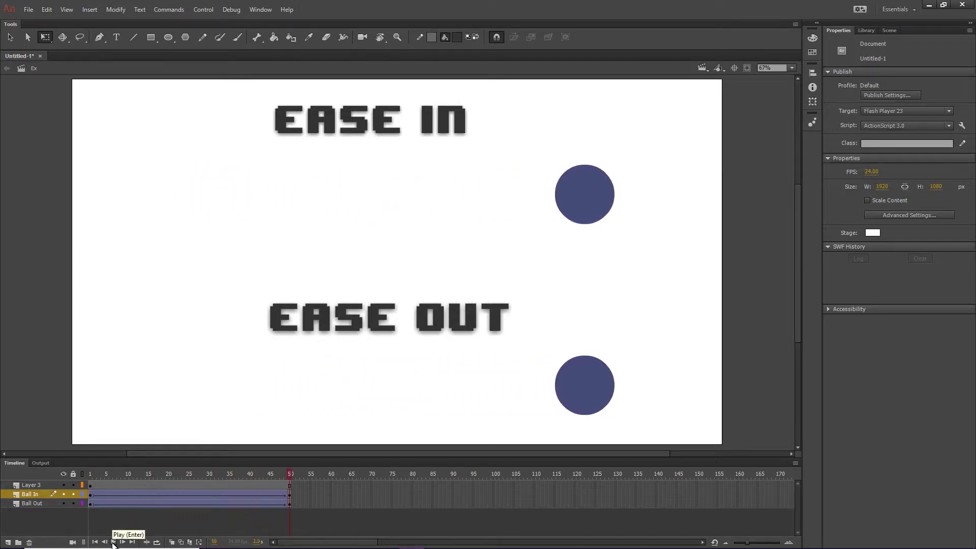
{"action": "left_click", "coordinate": [113, 542]}
{"action": "left_click", "coordinate": [113, 542]}
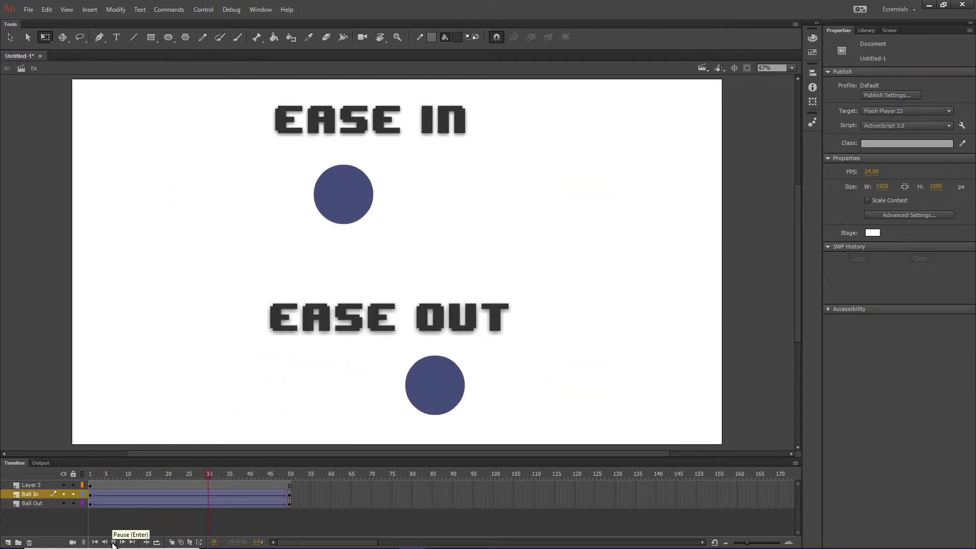
{"action": "left_click", "coordinate": [113, 542]}
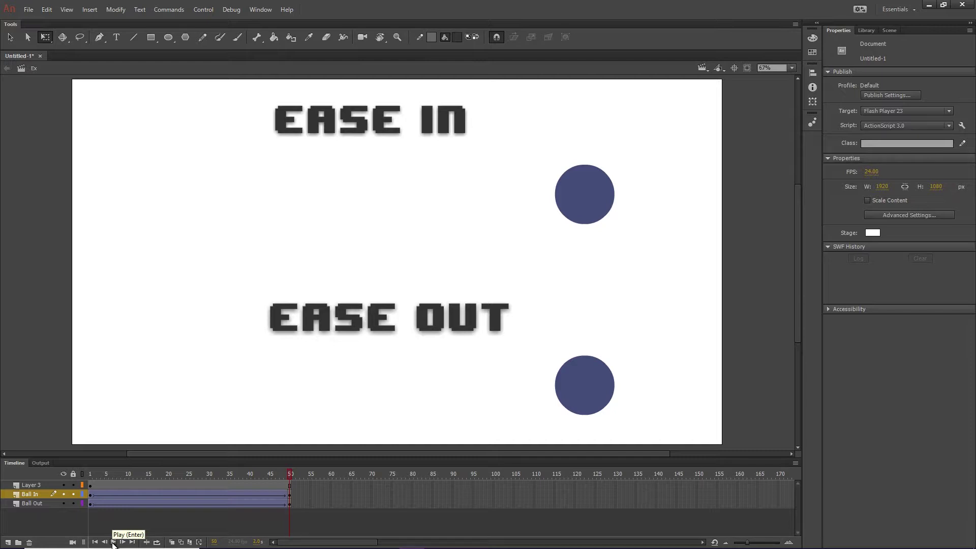
{"action": "left_click", "coordinate": [113, 541]}
{"action": "left_click", "coordinate": [113, 542]}
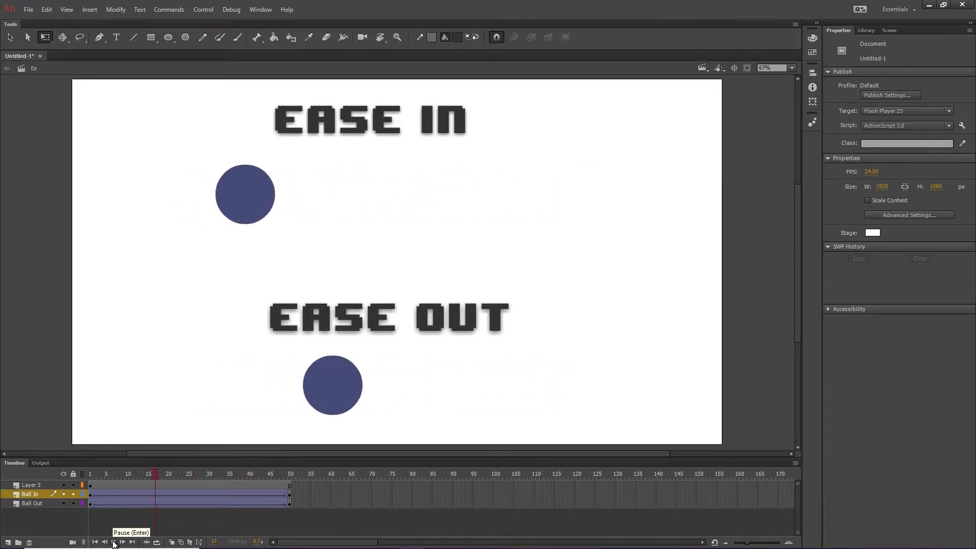
Set the Ball Out tween at frame 15 to an Ease of 100 (full ease out)
{"action": "left_click", "coordinate": [147, 503]}
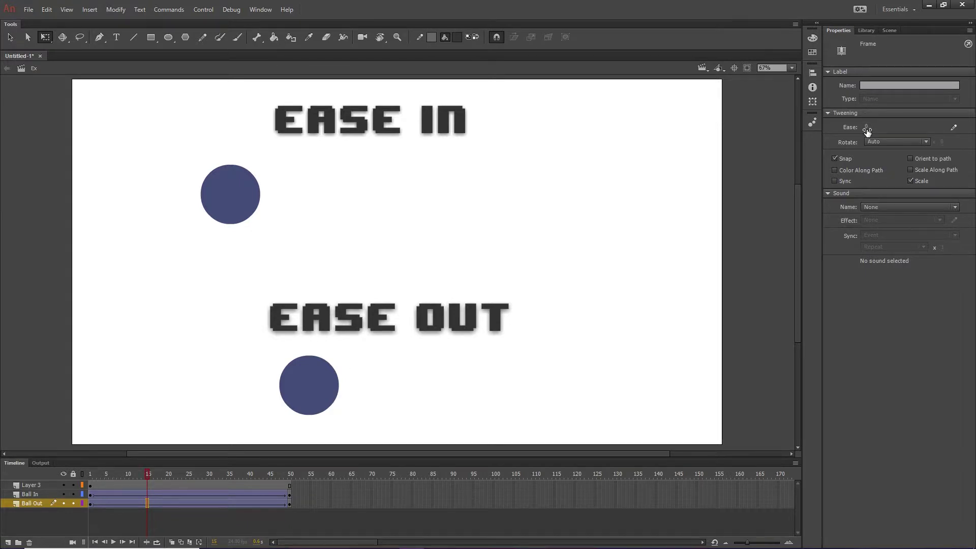
{"action": "left_click_drag", "start_coordinate": [866, 126], "coordinate": [929, 125]}
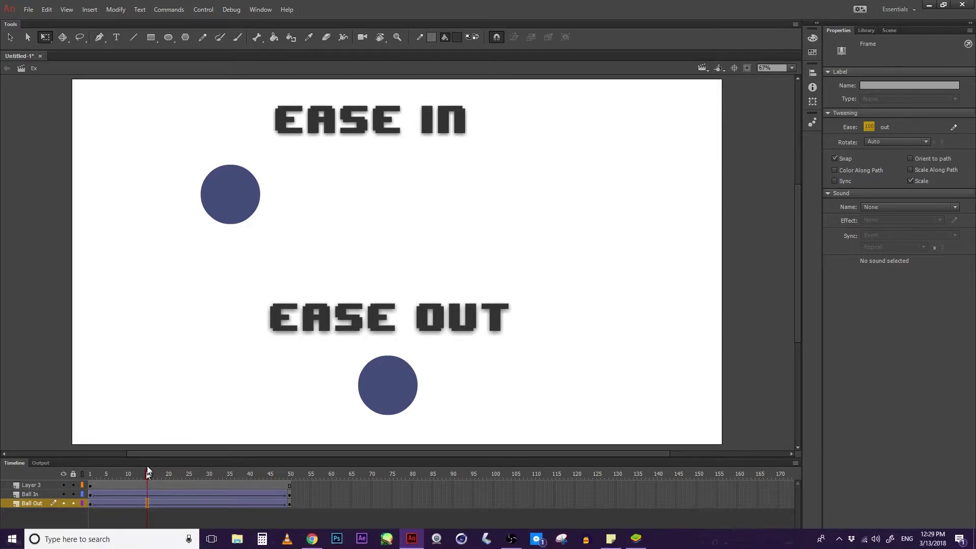
{"action": "left_click_drag", "start_coordinate": [147, 474], "coordinate": [90, 483]}
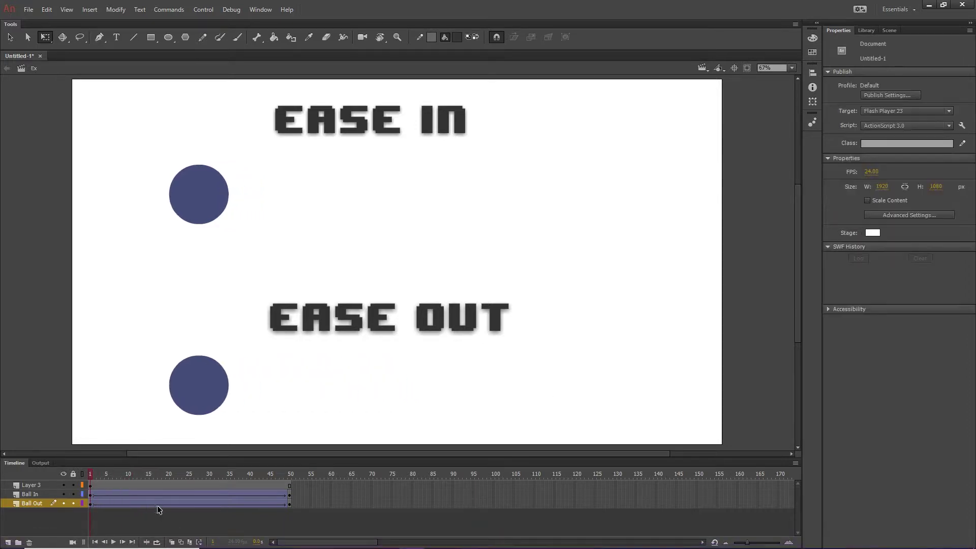
Turn on onion-skin outlines and scrub frames 43, 31 and 1 to compare ball spacing
{"action": "left_click", "coordinate": [180, 541]}
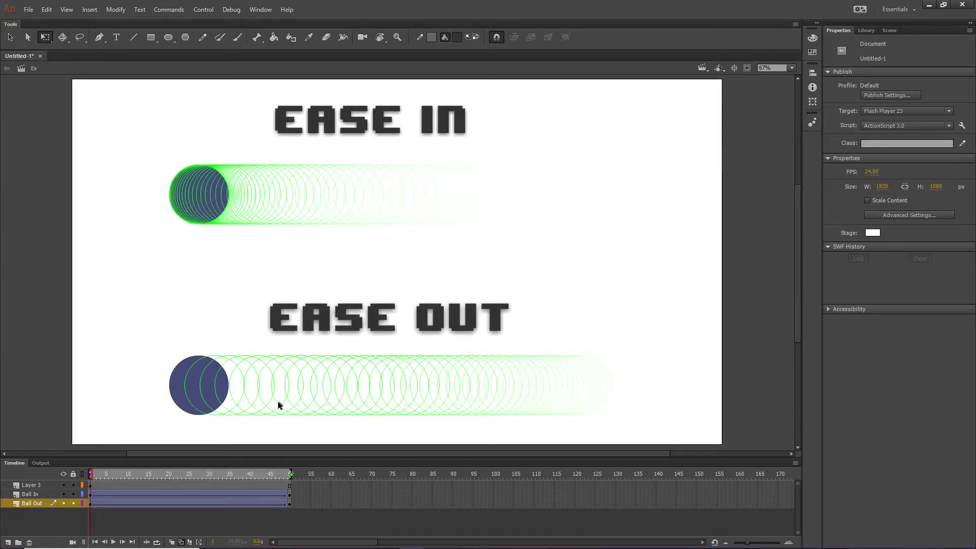
{"action": "left_click", "coordinate": [260, 473]}
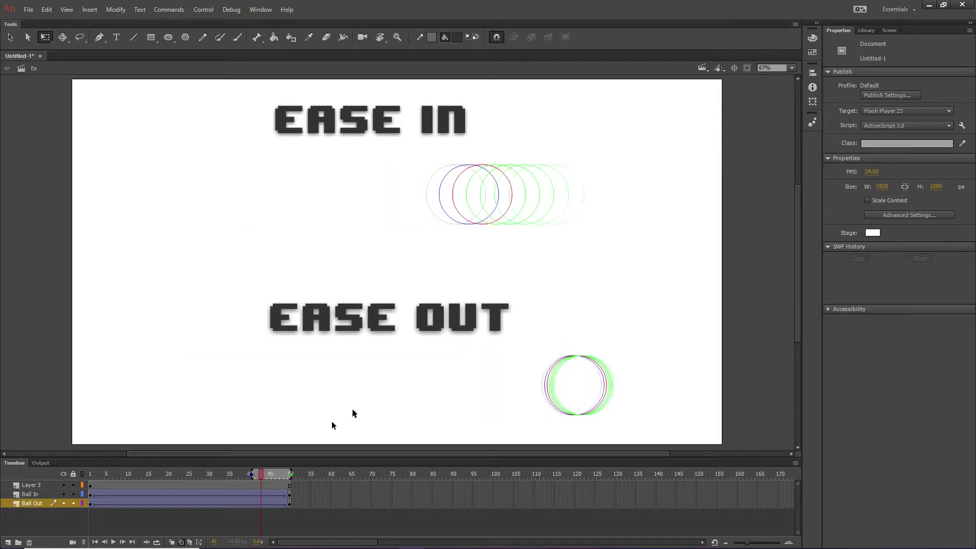
{"action": "left_click_drag", "start_coordinate": [259, 474], "coordinate": [212, 477]}
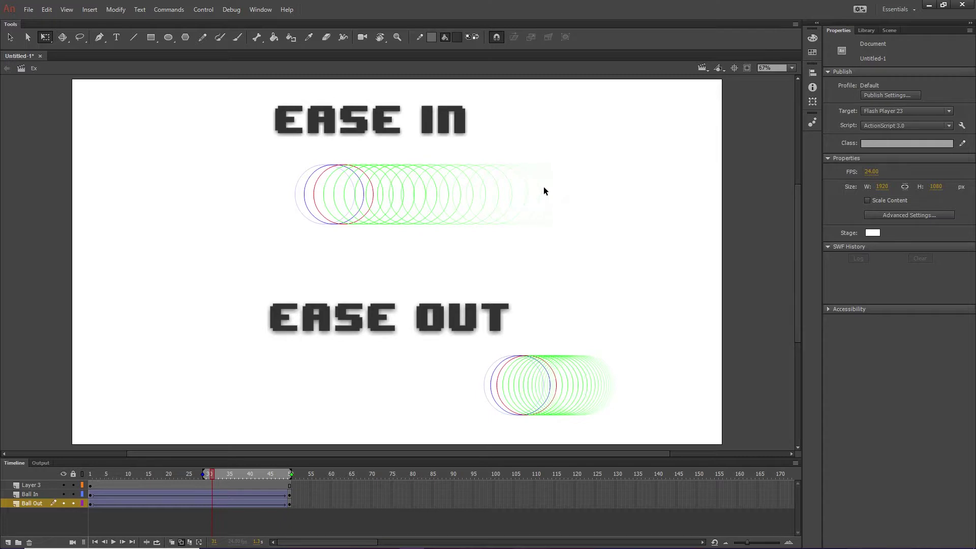
{"action": "left_click_drag", "start_coordinate": [172, 475], "coordinate": [45, 496]}
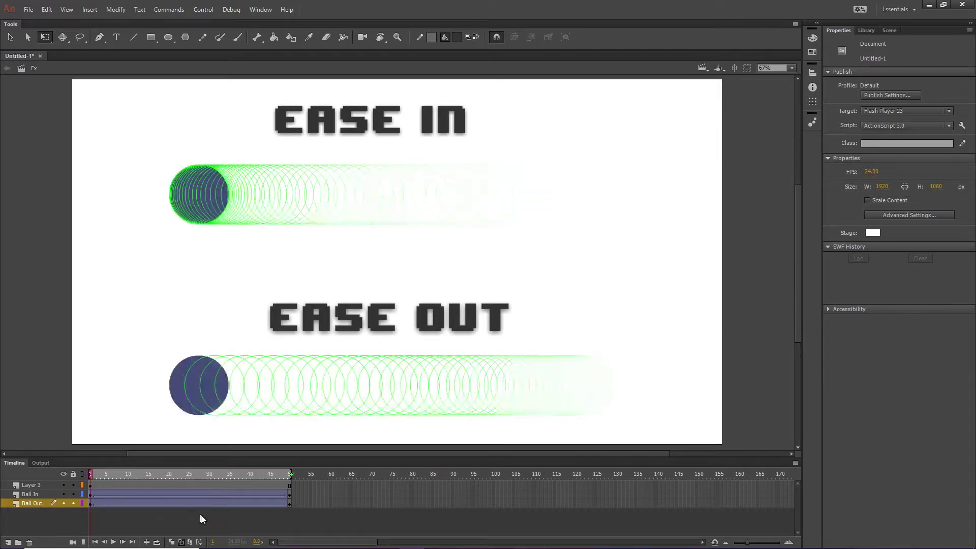
Turn off onion skinning and play the Ex scene animation a few times
{"action": "left_click", "coordinate": [182, 542]}
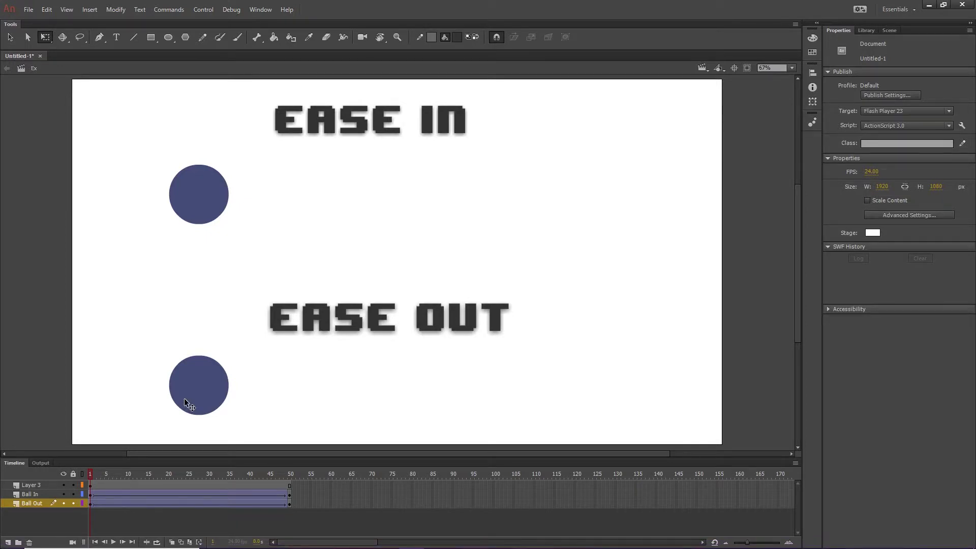
{"action": "left_click", "coordinate": [114, 542]}
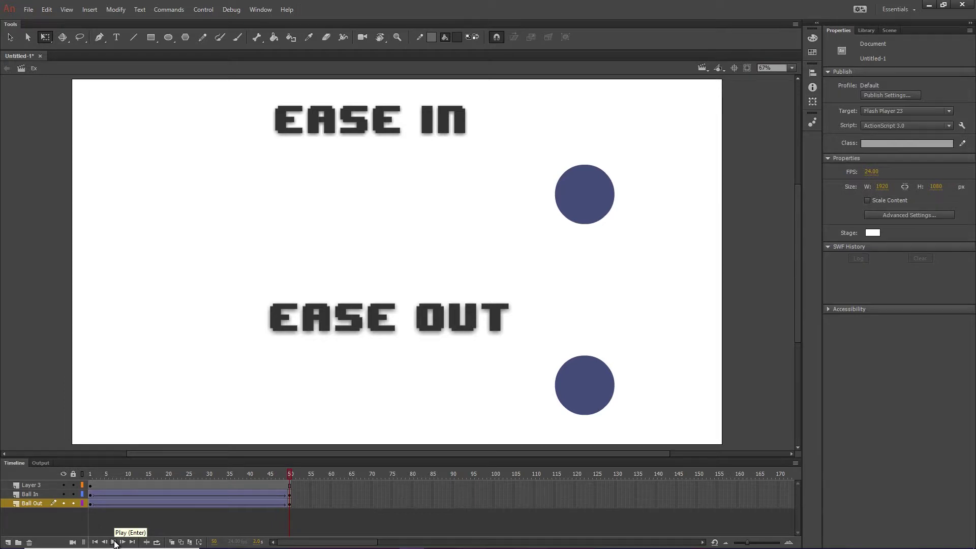
{"action": "left_click", "coordinate": [114, 541]}
{"action": "left_click", "coordinate": [114, 542]}
Scrub the timeline between frames 1 and 50 to compare the easing, then show the scene list
{"action": "left_click", "coordinate": [90, 473]}
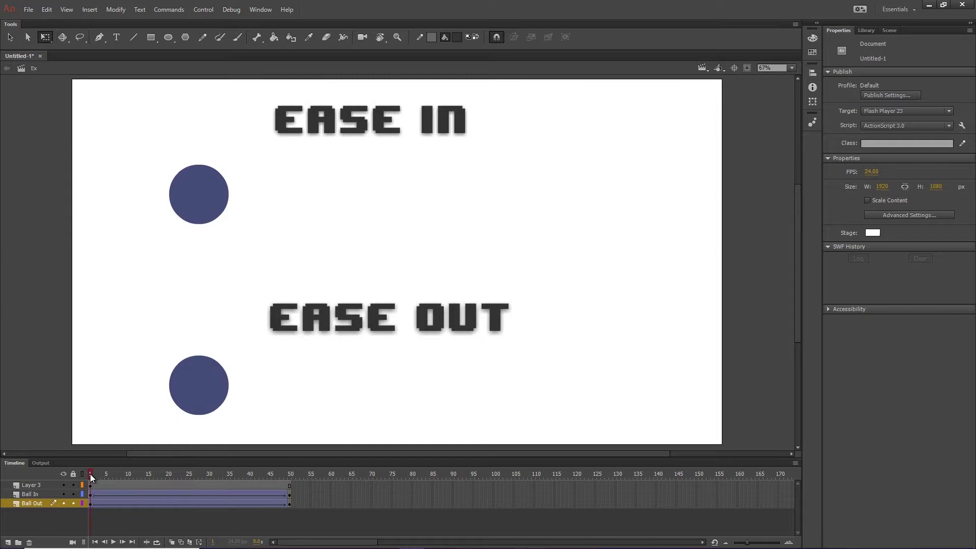
{"action": "left_click", "coordinate": [290, 473]}
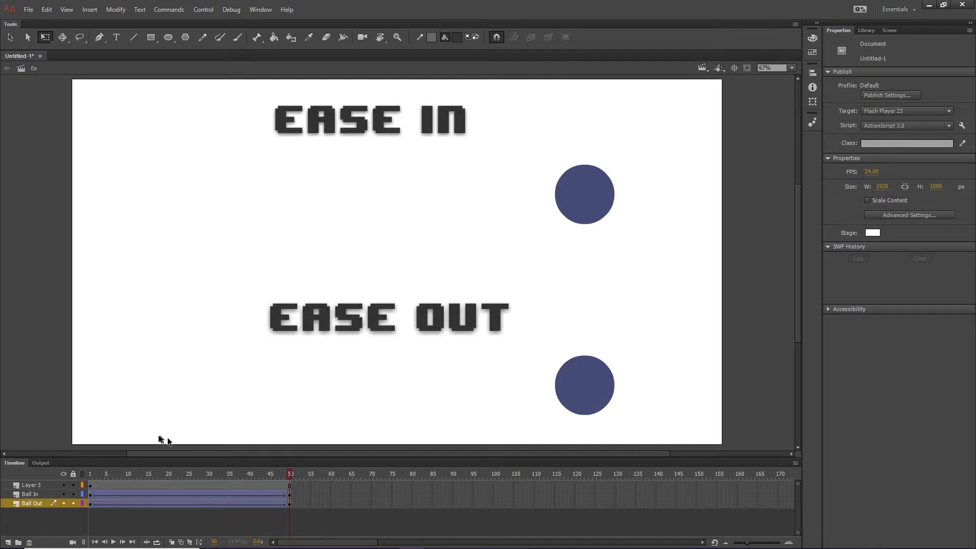
{"action": "left_click_drag", "start_coordinate": [97, 471], "coordinate": [298, 468]}
{"action": "left_click", "coordinate": [888, 31]}
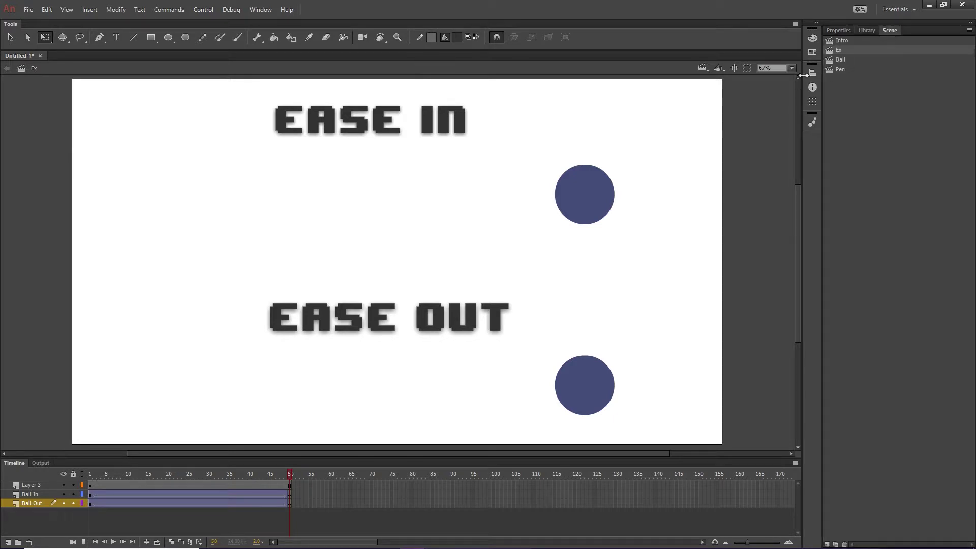
Open the Ball scene and play its bounce animation several times
{"action": "left_click", "coordinate": [839, 60]}
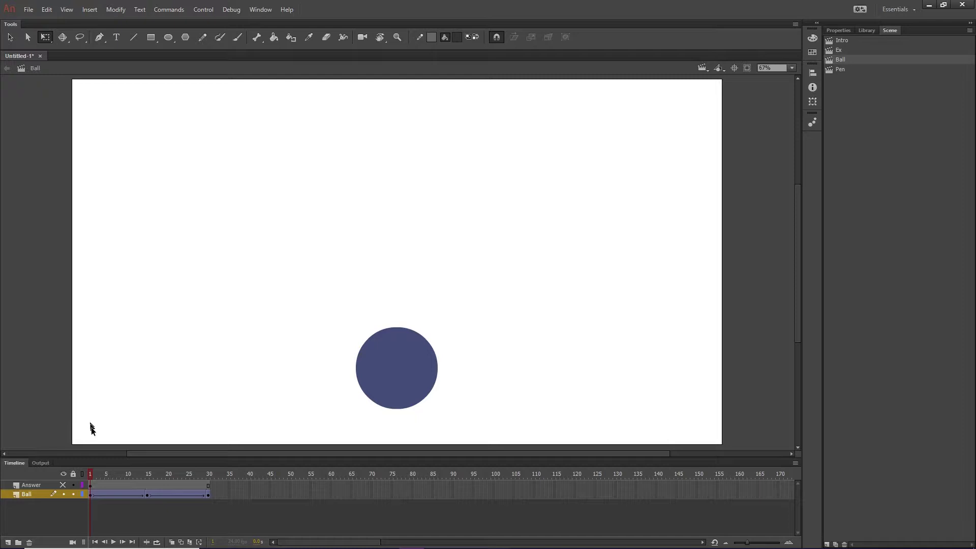
{"action": "left_click", "coordinate": [114, 542]}
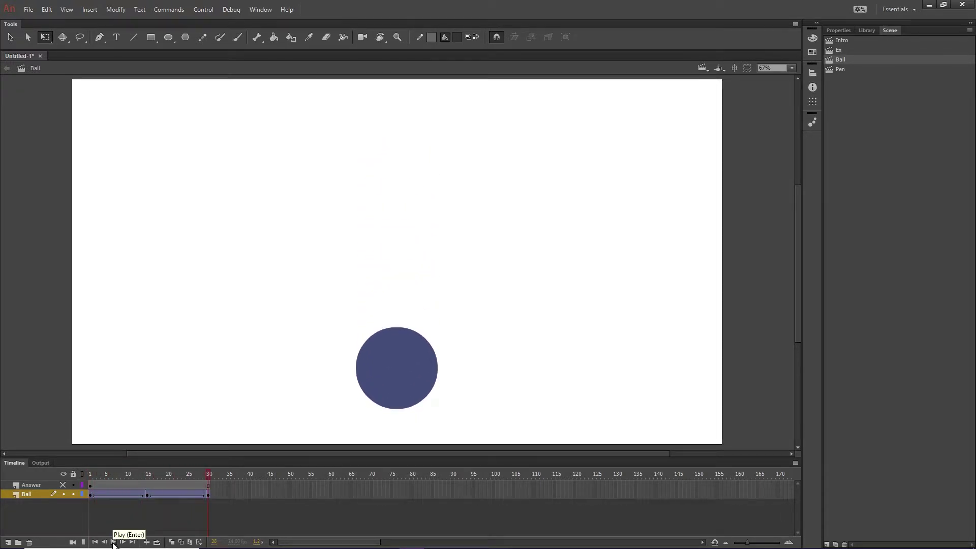
{"action": "left_click", "coordinate": [113, 541]}
{"action": "left_click", "coordinate": [113, 542]}
Scrub through the ball's rise and descent, then unhide the Answer layer's EASE OUT/EASE IN arrows
{"action": "left_click_drag", "start_coordinate": [90, 471], "coordinate": [149, 475]}
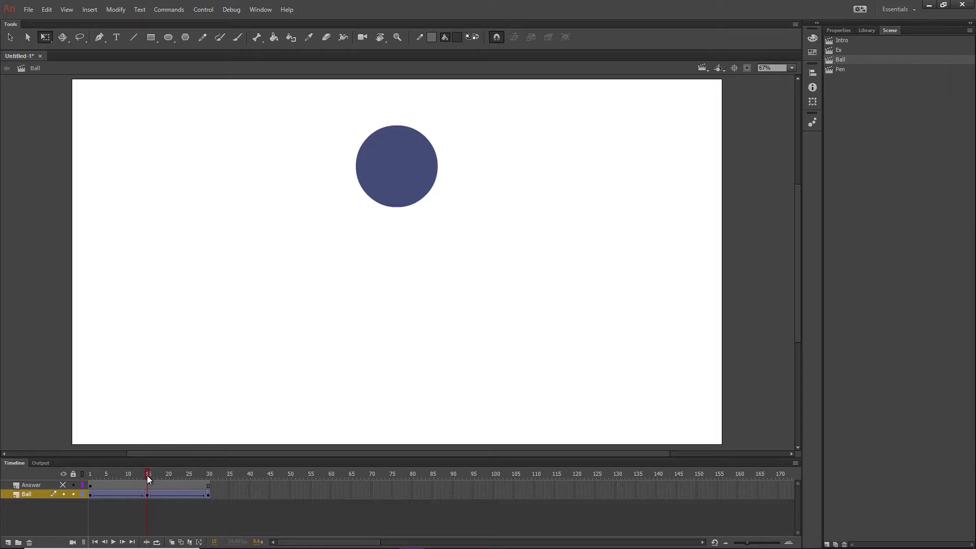
{"action": "left_click_drag", "start_coordinate": [149, 476], "coordinate": [209, 469]}
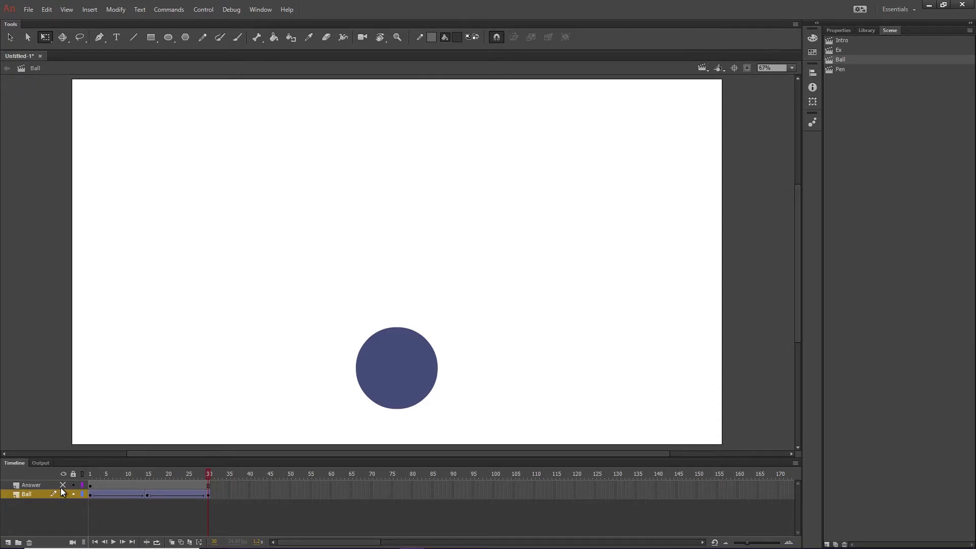
{"action": "left_click", "coordinate": [93, 472]}
{"action": "left_click", "coordinate": [112, 542]}
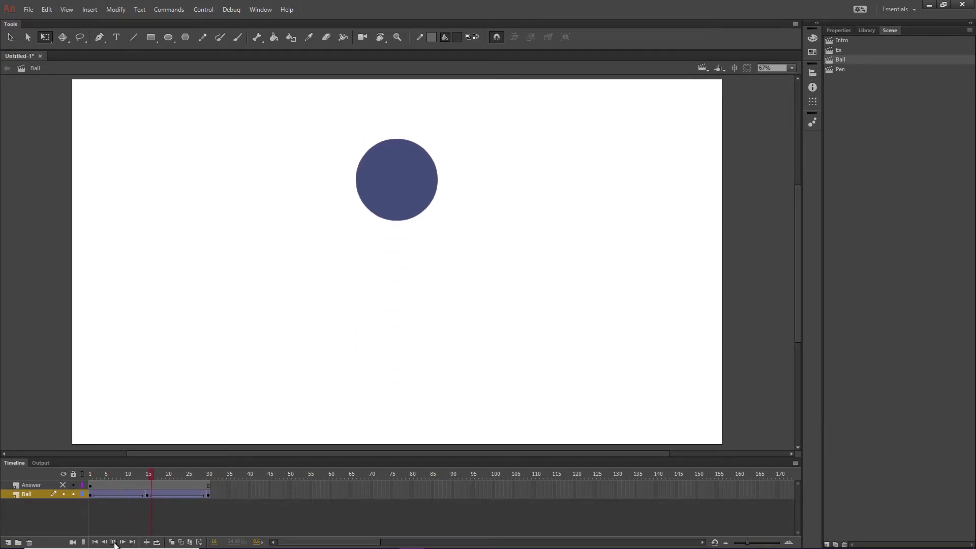
{"action": "left_click", "coordinate": [63, 485]}
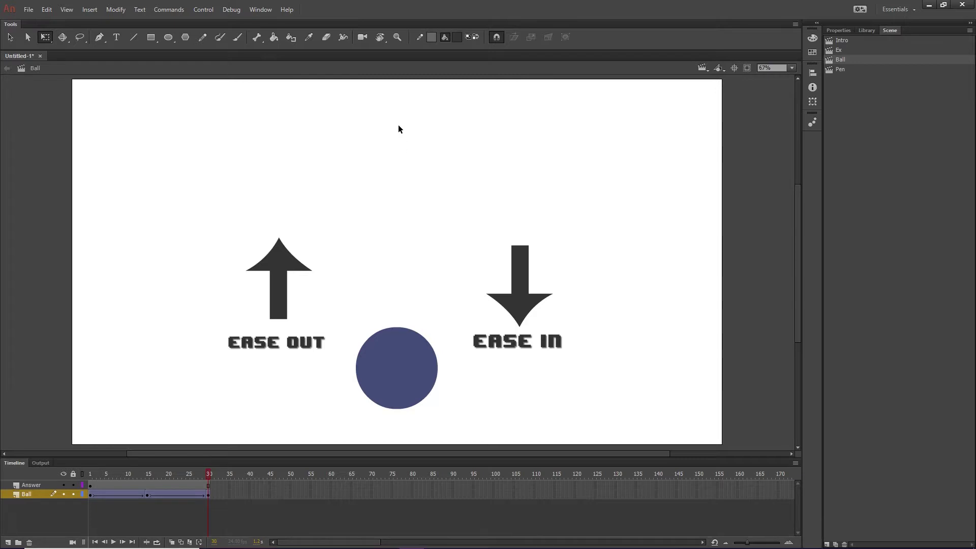
Restore the accidentally deleted ball and show the EASE OUT and EASE IN arrows again
{"action": "left_click_drag", "start_coordinate": [409, 356], "coordinate": [409, 376]}
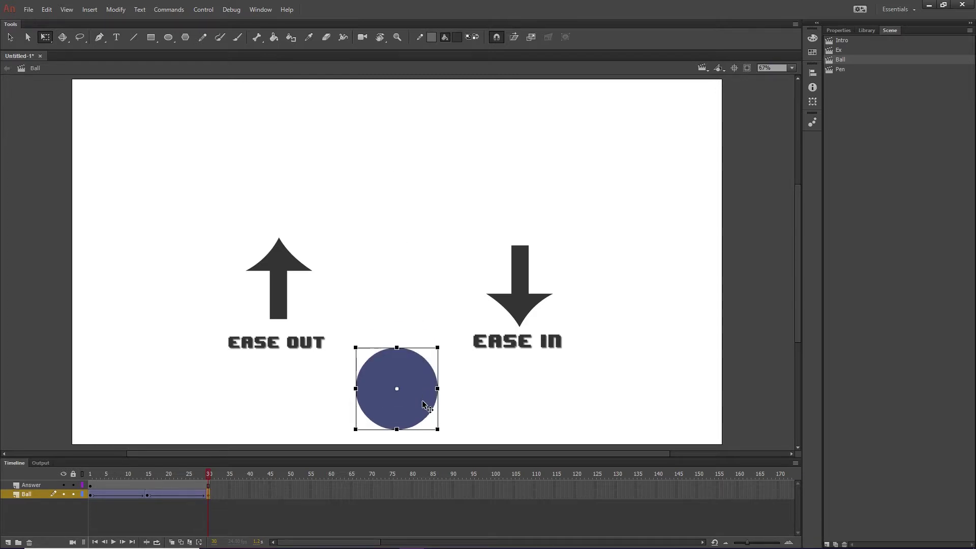
{"action": "key", "text": "Delete"}
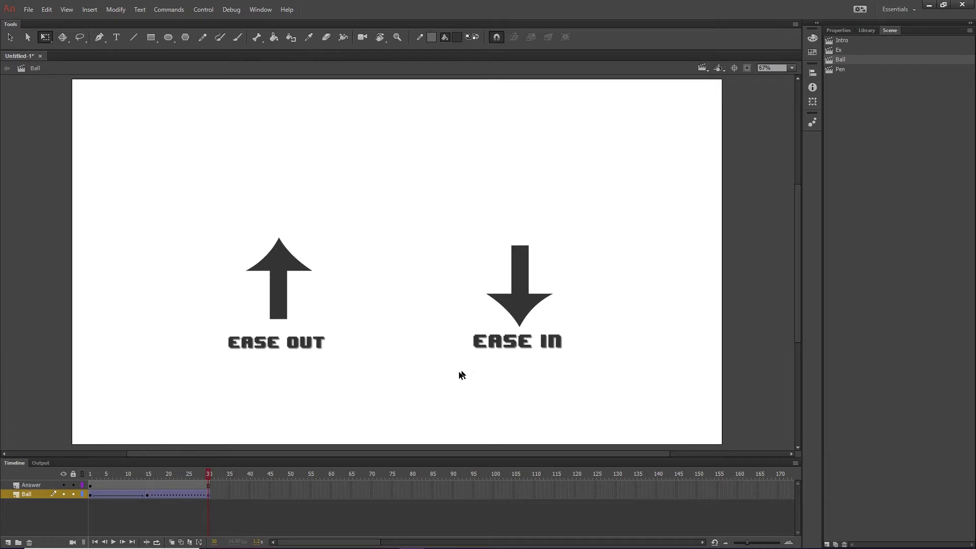
{"action": "key", "text": "ctrl+z"}
{"action": "left_click", "coordinate": [63, 485]}
{"action": "left_click", "coordinate": [61, 484]}
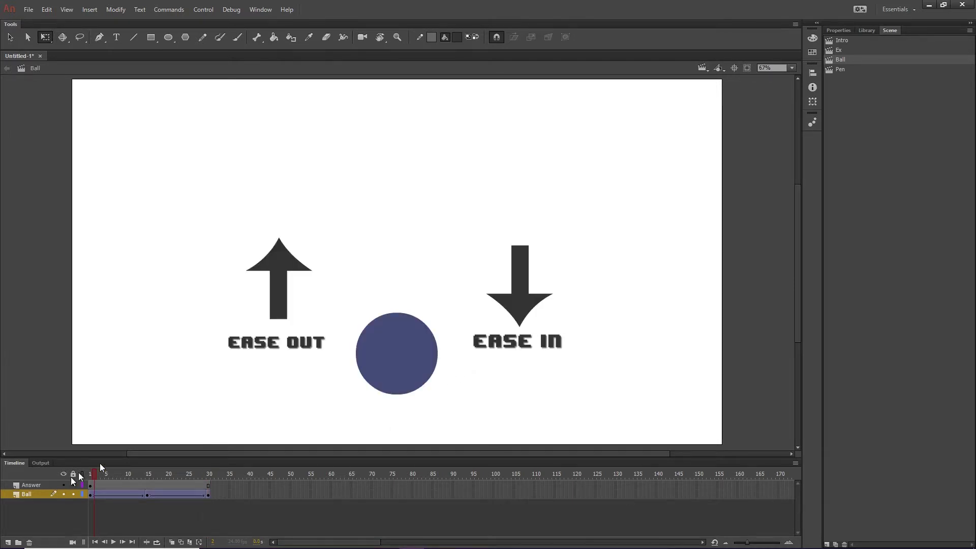
Give the rising tween an ease out of 70 and the falling tween a negative ease (ease in)
{"action": "left_click", "coordinate": [110, 495]}
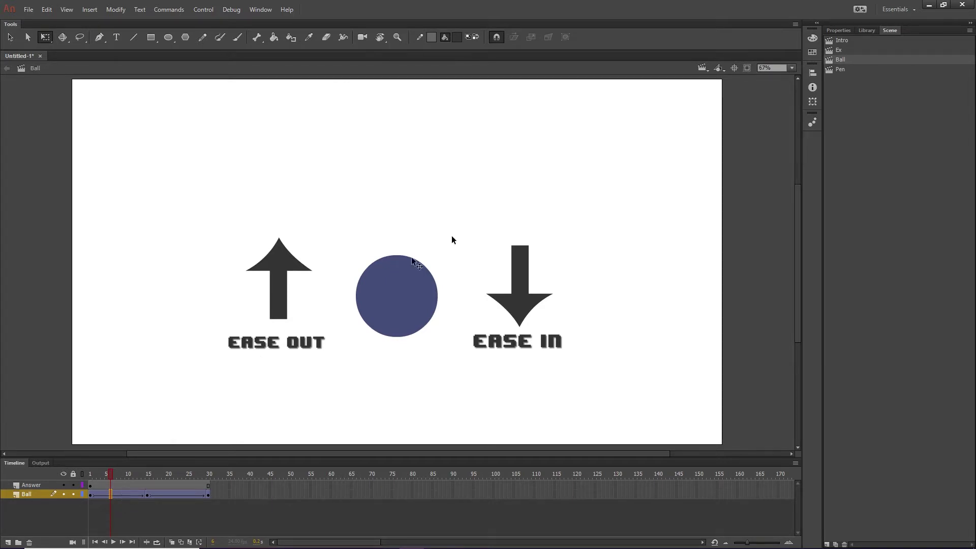
{"action": "left_click", "coordinate": [843, 32]}
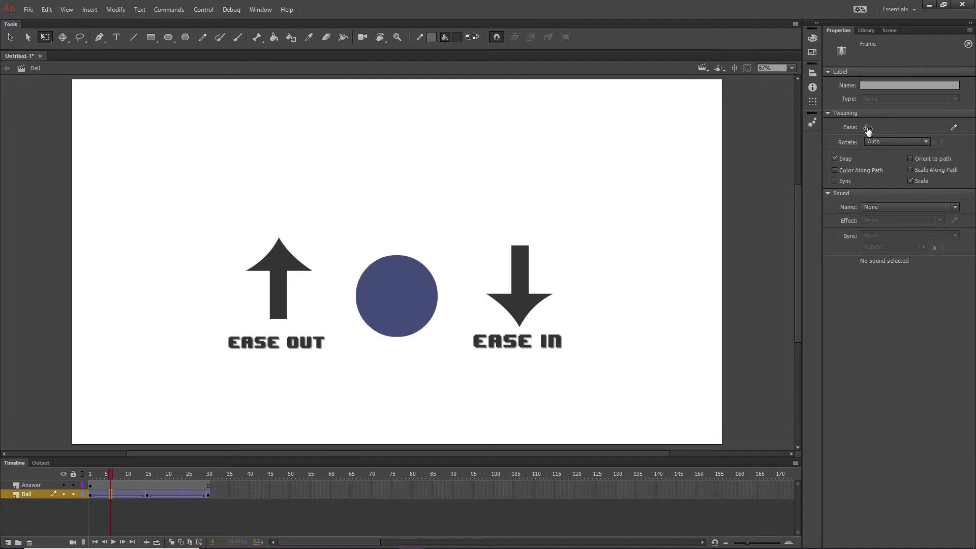
{"action": "left_click_drag", "start_coordinate": [866, 127], "coordinate": [934, 130]}
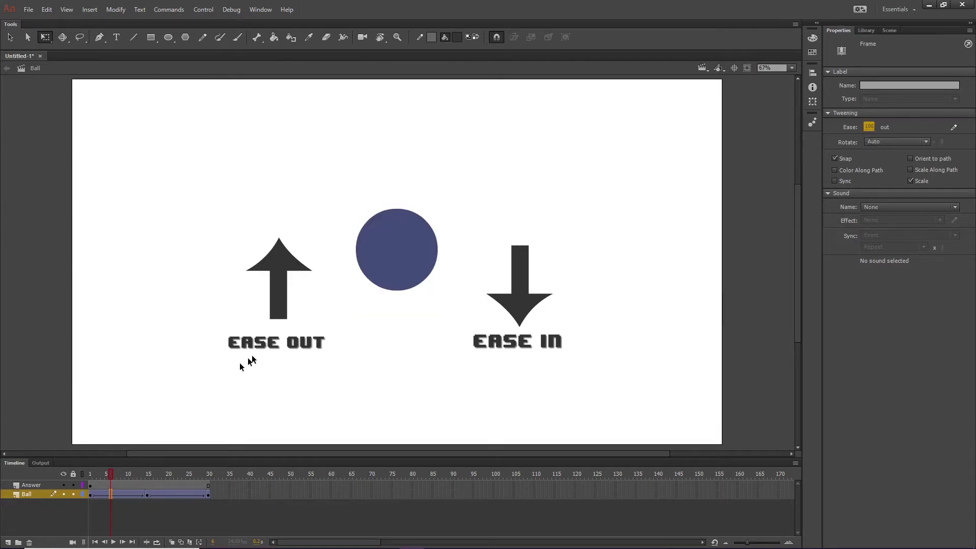
{"action": "left_click", "coordinate": [176, 494]}
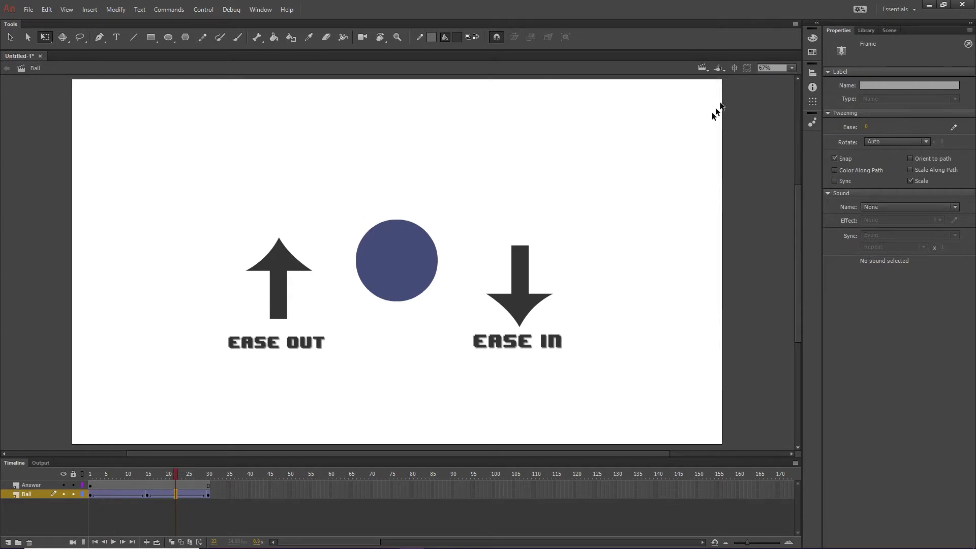
{"action": "left_click_drag", "start_coordinate": [867, 128], "coordinate": [795, 133]}
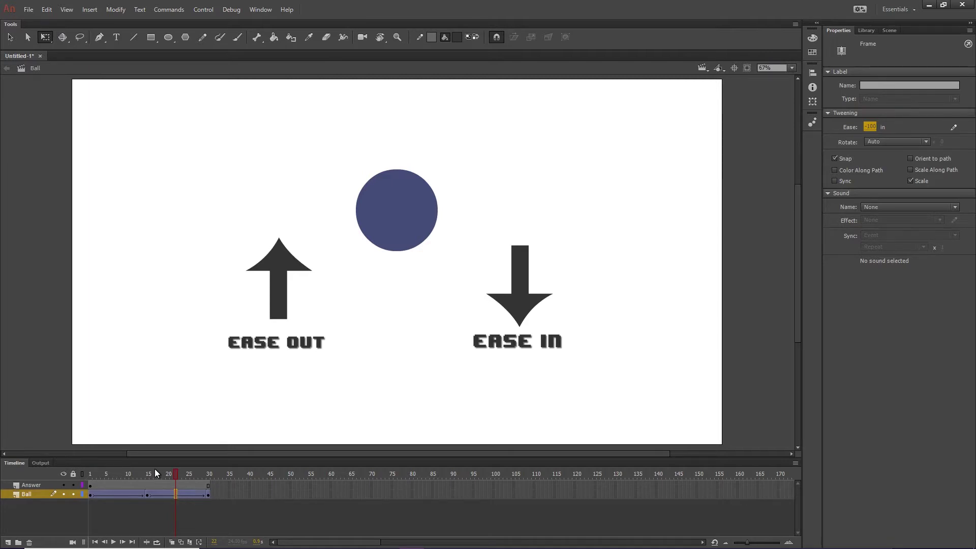
Rewind to frame 1 and replay the eased bounce several times, then show the scene list
{"action": "left_click_drag", "start_coordinate": [151, 476], "coordinate": [90, 475]}
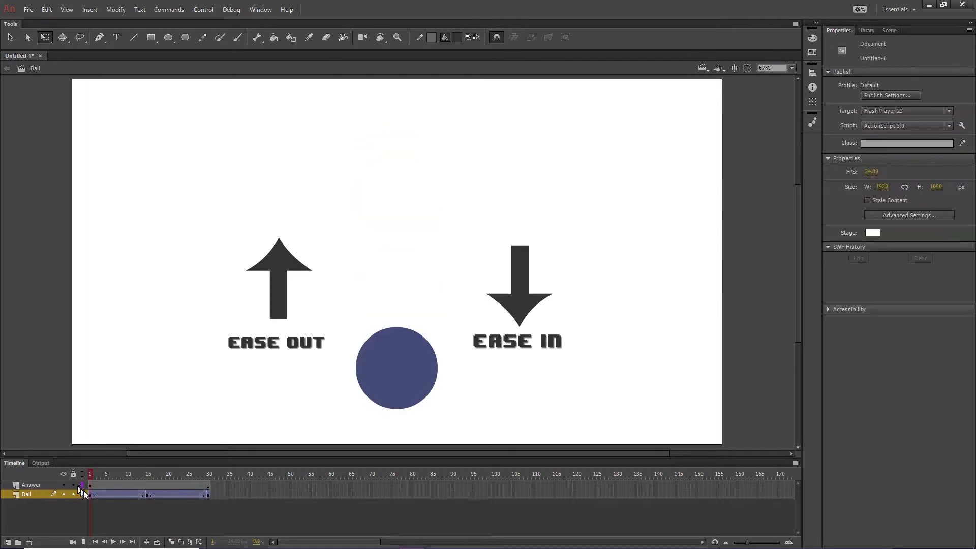
{"action": "left_click", "coordinate": [114, 542]}
{"action": "left_click", "coordinate": [114, 542]}
{"action": "left_click", "coordinate": [114, 542]}
{"action": "left_click", "coordinate": [114, 543]}
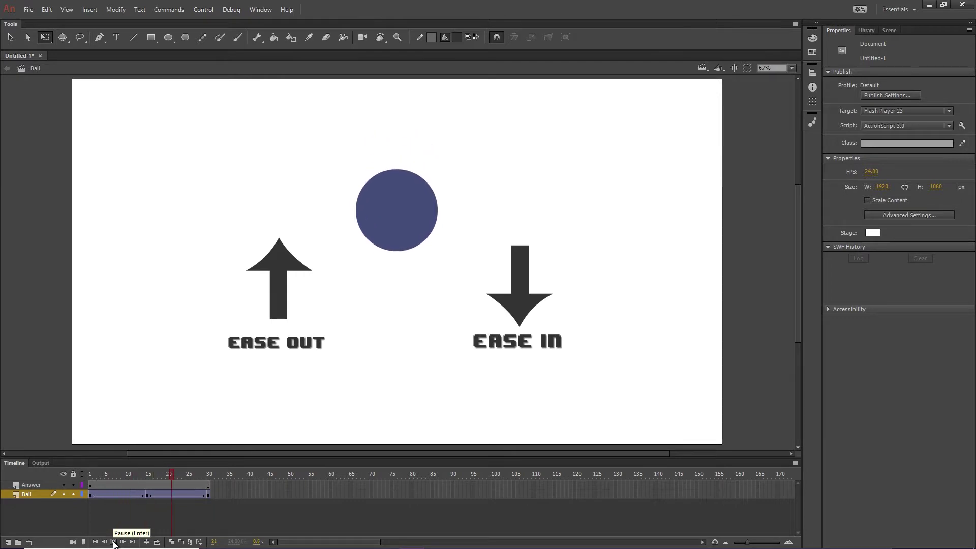
{"action": "left_click", "coordinate": [114, 542]}
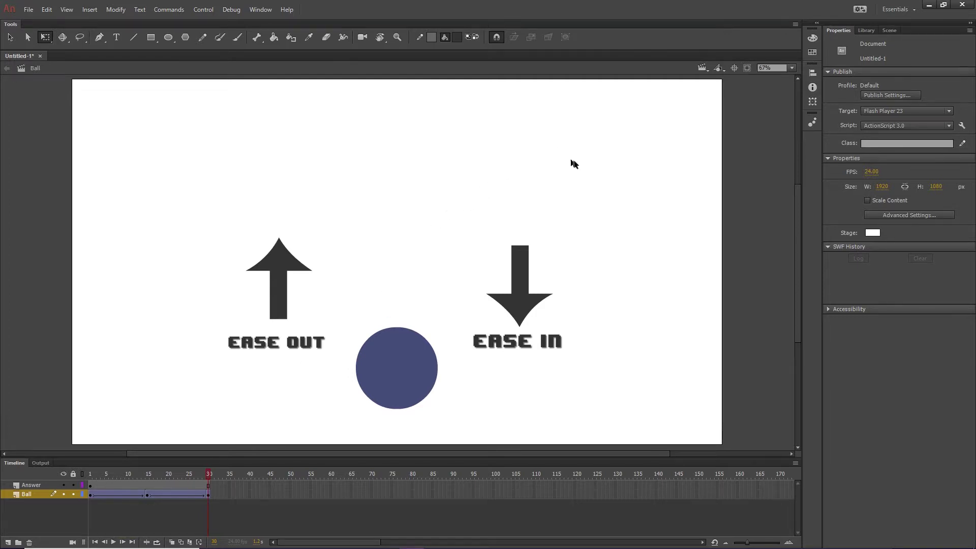
{"action": "left_click", "coordinate": [889, 30]}
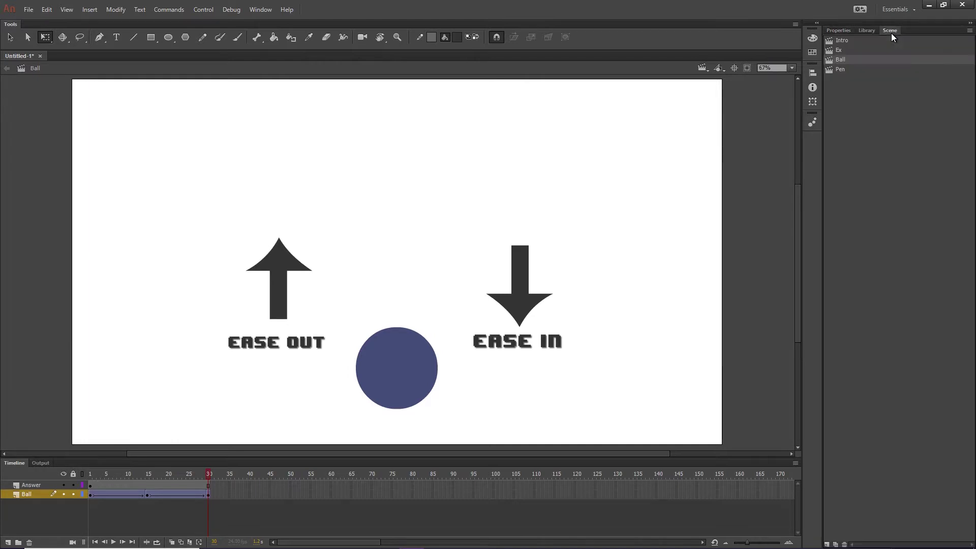
Open the Pen scene and rotate the pendulum blade clockwise on frame 1
{"action": "left_click", "coordinate": [840, 69]}
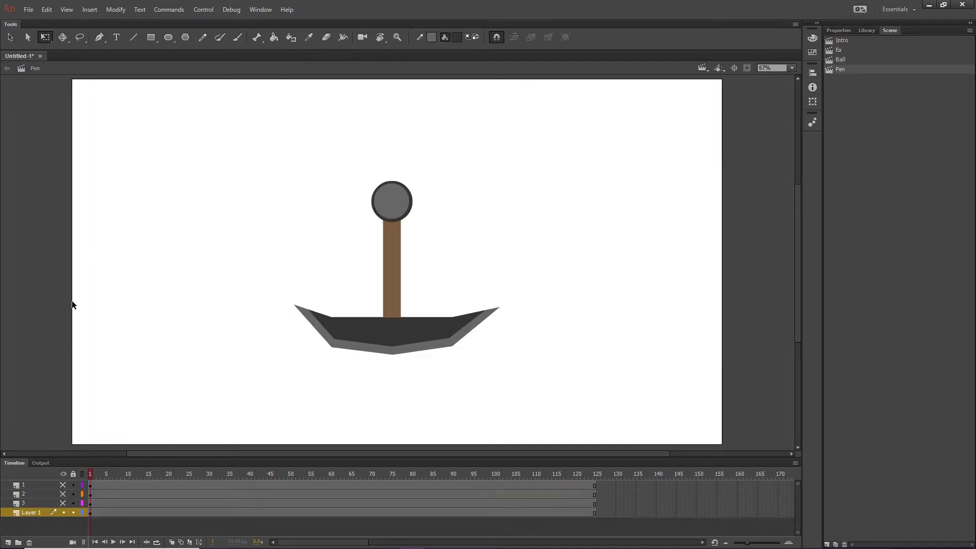
{"action": "left_click", "coordinate": [90, 512]}
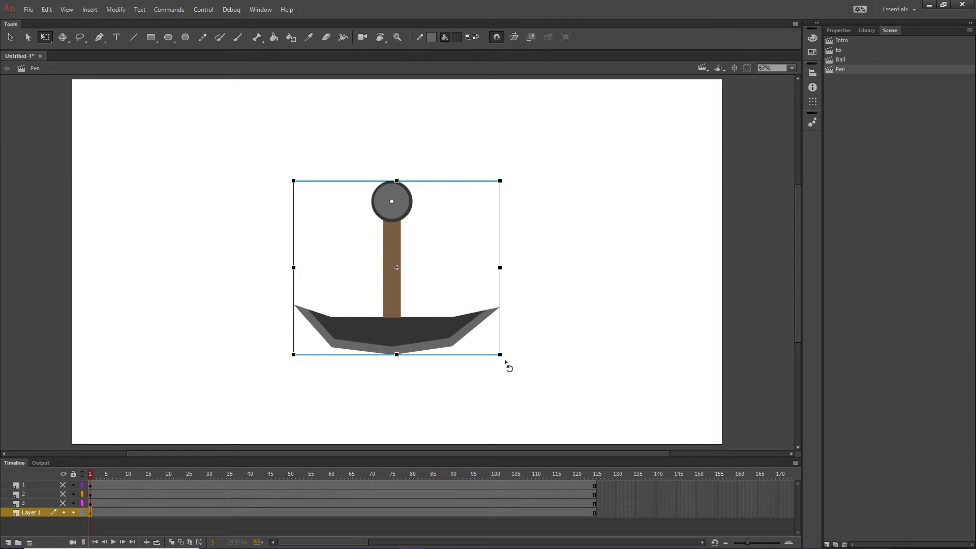
{"action": "mouse_move", "coordinate": [505, 361]}
{"action": "left_mouse_down"}
{"action": "mouse_move", "coordinate": [525, 349]}
{"action": "mouse_move", "coordinate": [551, 179]}
{"action": "mouse_move", "coordinate": [569, 244]}
{"action": "mouse_move", "coordinate": [342, 349]}
{"action": "mouse_move", "coordinate": [315, 342]}
{"action": "mouse_move", "coordinate": [450, 361]}
{"action": "mouse_move", "coordinate": [590, 242]}
{"action": "mouse_move", "coordinate": [536, 303]}
{"action": "mouse_move", "coordinate": [351, 356]}
{"action": "mouse_move", "coordinate": [475, 341]}
{"action": "mouse_move", "coordinate": [566, 246]}
{"action": "mouse_move", "coordinate": [427, 371]}
{"action": "mouse_move", "coordinate": [320, 328]}
{"action": "mouse_move", "coordinate": [417, 408]}
{"action": "mouse_move", "coordinate": [597, 250]}
{"action": "mouse_move", "coordinate": [475, 383]}
{"action": "mouse_move", "coordinate": [304, 365]}
{"action": "mouse_move", "coordinate": [366, 391]}
{"action": "mouse_move", "coordinate": [586, 244]}
{"action": "mouse_move", "coordinate": [512, 366]}
{"action": "left_mouse_up"}
{"action": "left_click", "coordinate": [553, 361]}
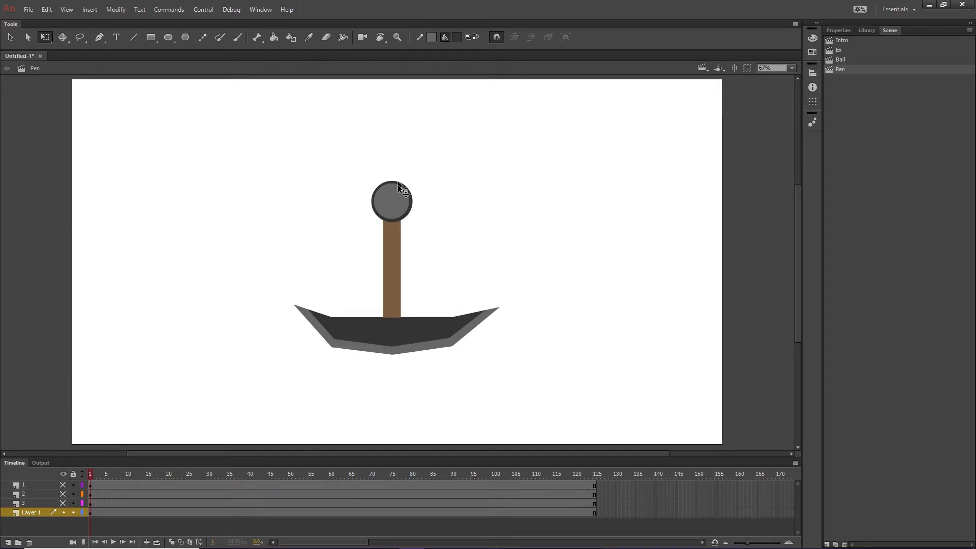
Reveal the EASE OUT hint arrow and rotate the blade counter-clockwise
{"action": "left_click", "coordinate": [63, 484]}
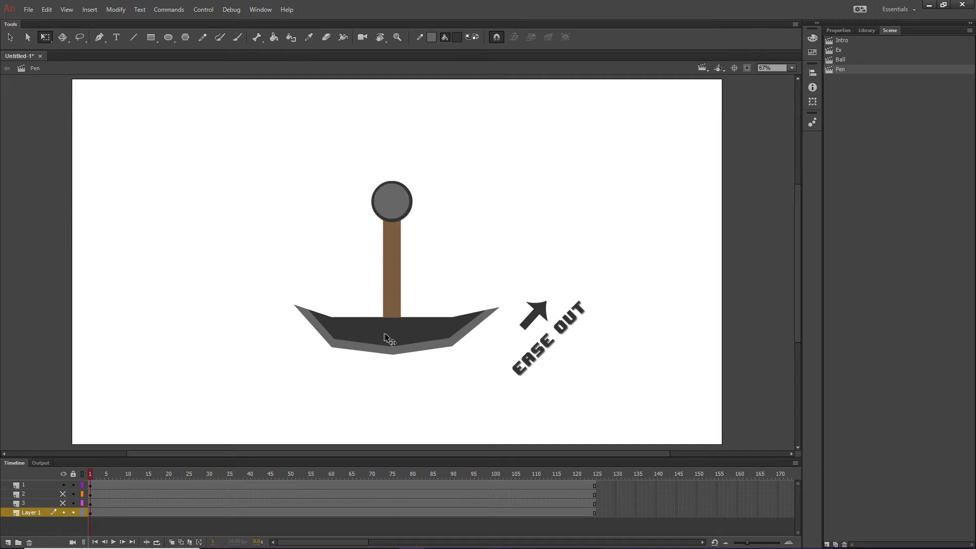
{"action": "left_click", "coordinate": [411, 333]}
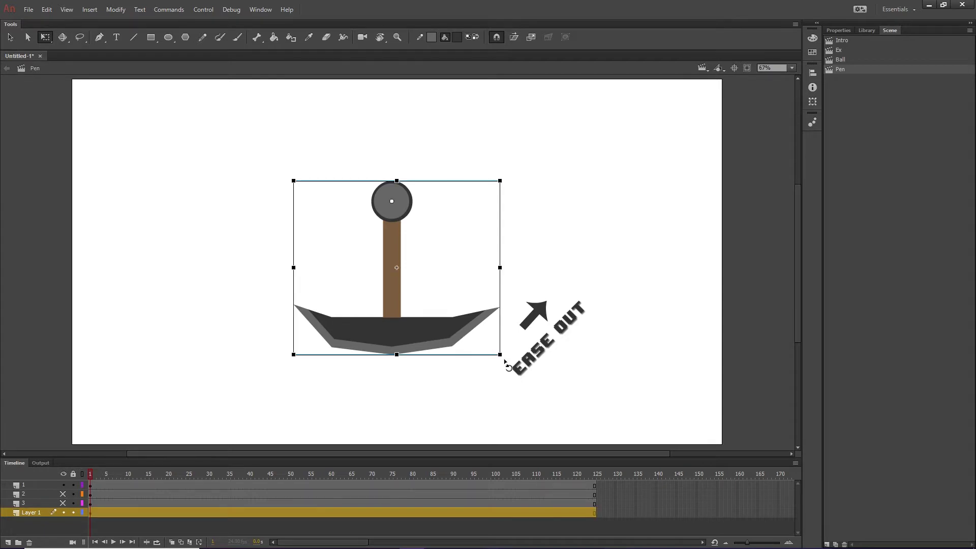
{"action": "left_click_drag", "start_coordinate": [505, 365], "coordinate": [638, 204]}
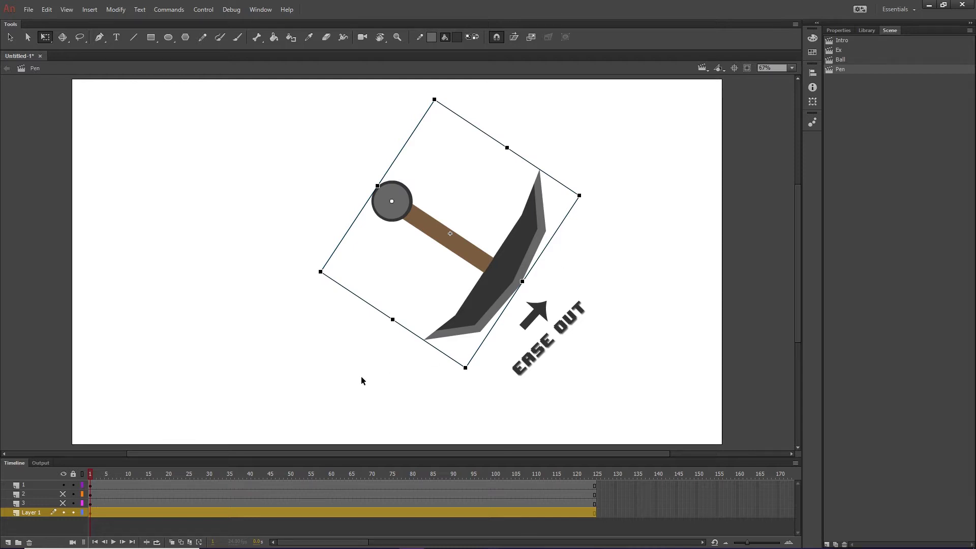
Restore the upright pickaxe, then add a keyframe at frame 15 with it tilted right
{"action": "key", "text": "ctrl+z"}
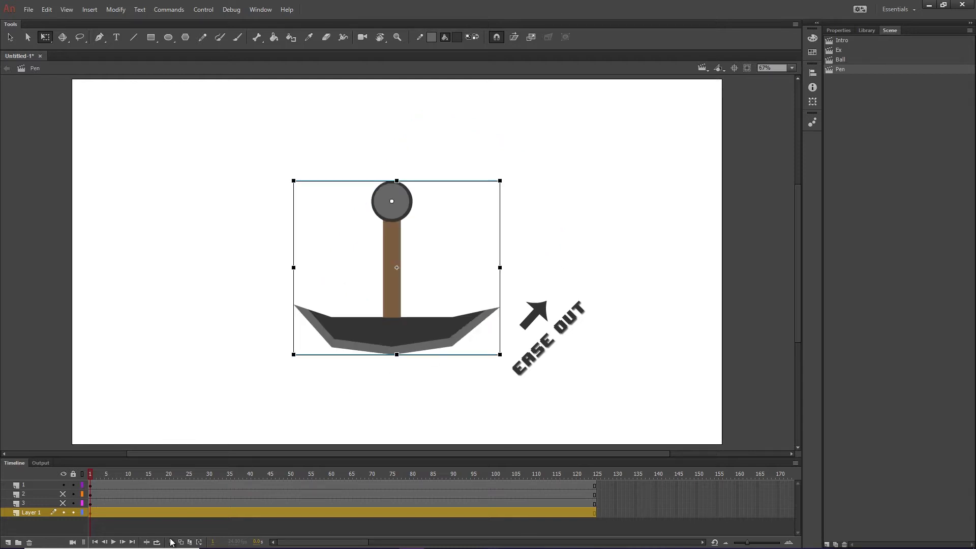
{"action": "left_click_drag", "start_coordinate": [130, 471], "coordinate": [160, 495]}
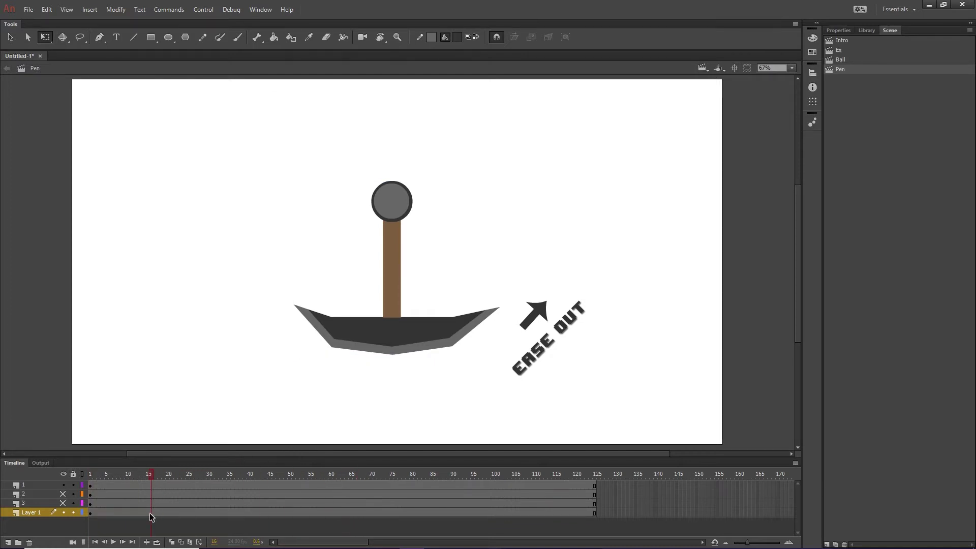
{"action": "left_click", "coordinate": [150, 512]}
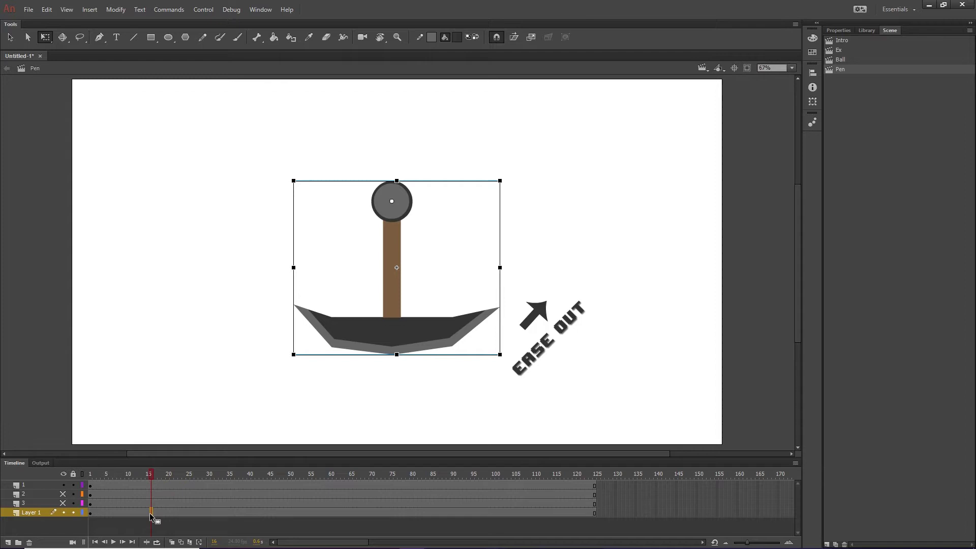
{"action": "right_click", "coordinate": [149, 513]}
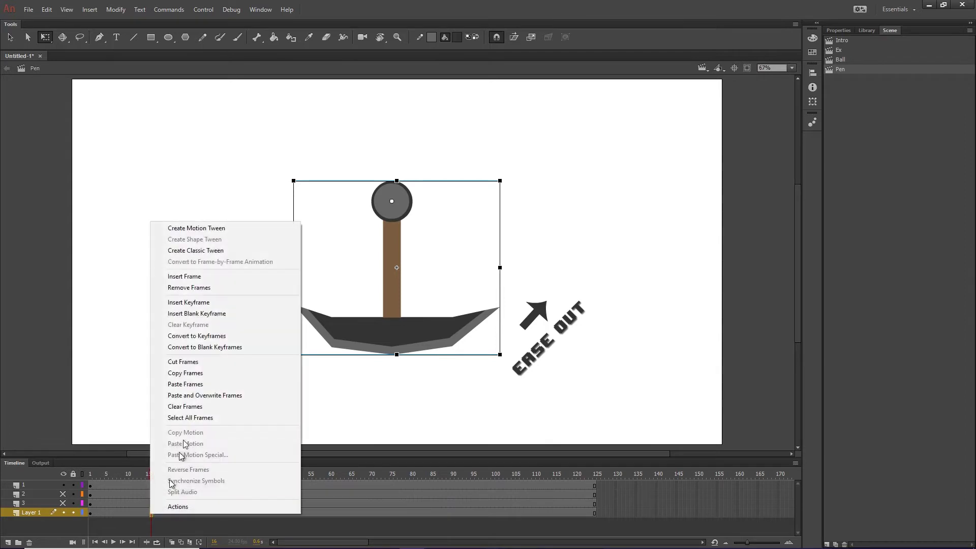
{"action": "left_click", "coordinate": [227, 302]}
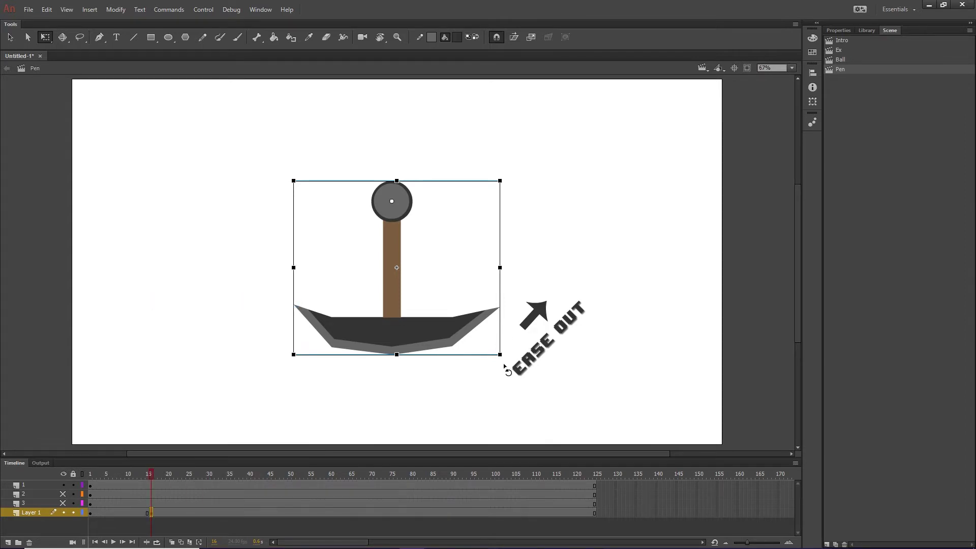
{"action": "left_click_drag", "start_coordinate": [504, 365], "coordinate": [712, 224]}
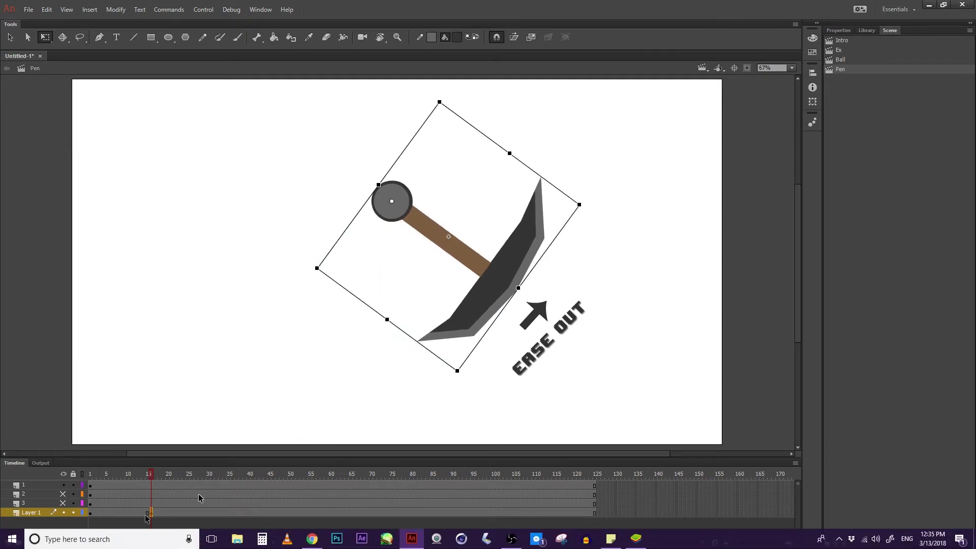
Copy frame 1's upright pose and paste it into frame 30
{"action": "left_click", "coordinate": [92, 513]}
{"action": "right_click", "coordinate": [91, 512]}
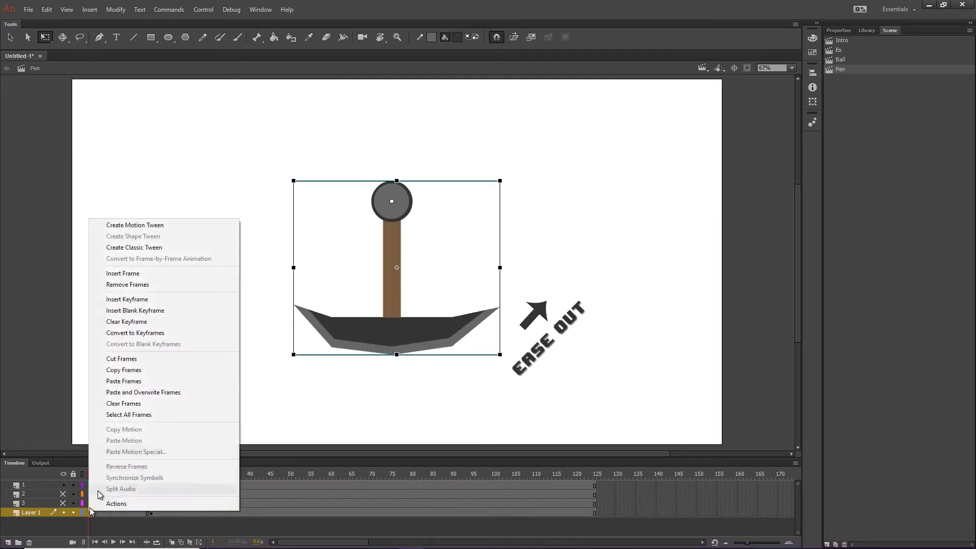
{"action": "left_click", "coordinate": [162, 370]}
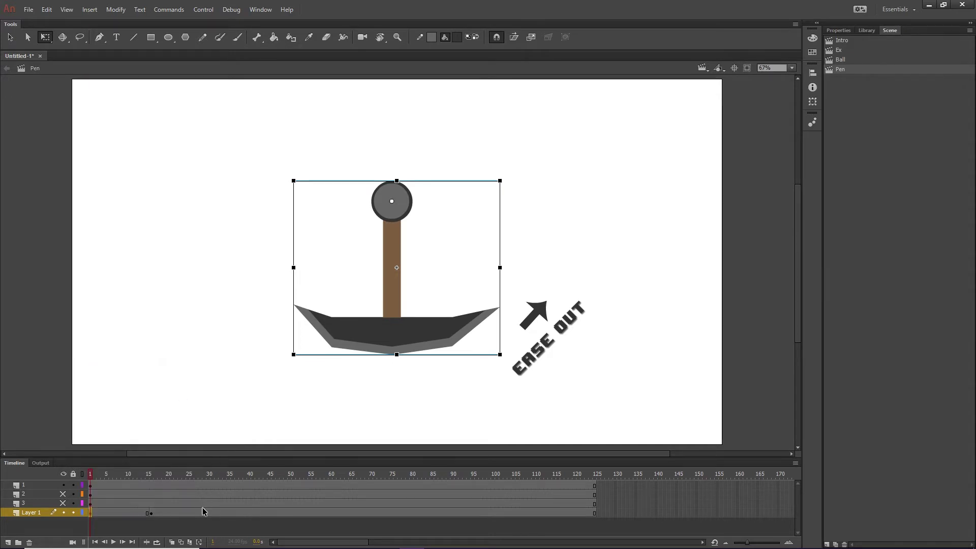
{"action": "right_click", "coordinate": [208, 513]}
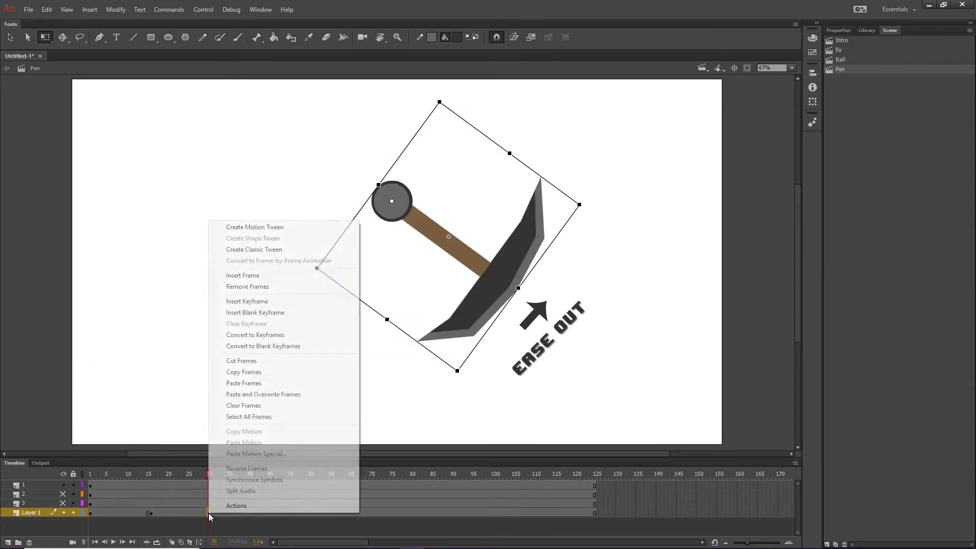
{"action": "left_click", "coordinate": [265, 386]}
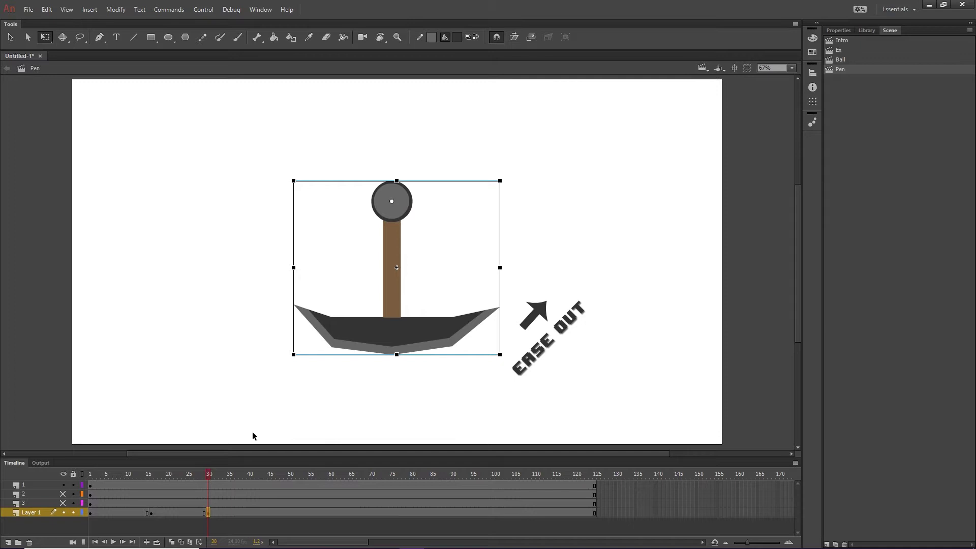
Add a keyframe at frame 46 with the pickaxe tilted left
{"action": "right_click", "coordinate": [274, 513]}
{"action": "left_click", "coordinate": [325, 302]}
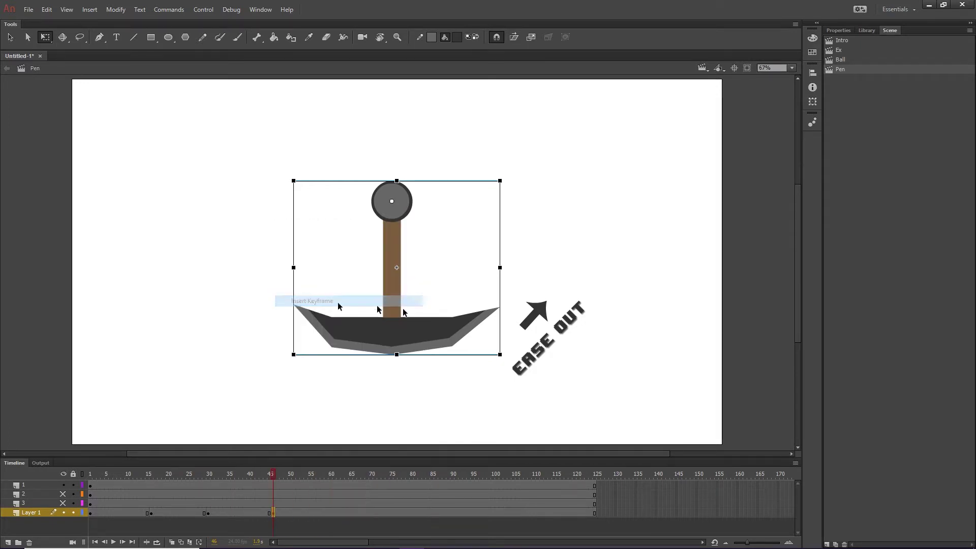
{"action": "left_click_drag", "start_coordinate": [502, 367], "coordinate": [371, 387]}
{"action": "left_click", "coordinate": [393, 395]}
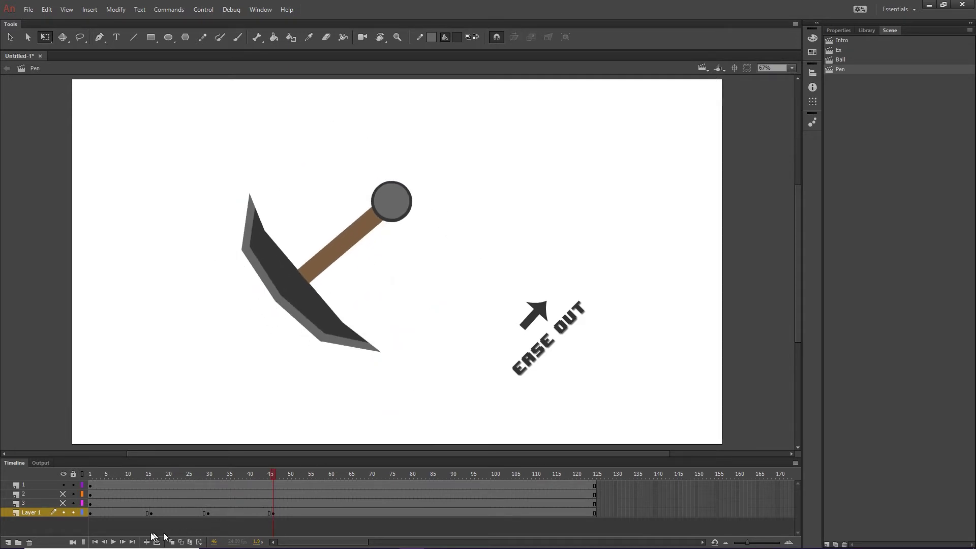
Copy frame 1's upright pose again and paste it into frame 61
{"action": "right_click", "coordinate": [92, 513]}
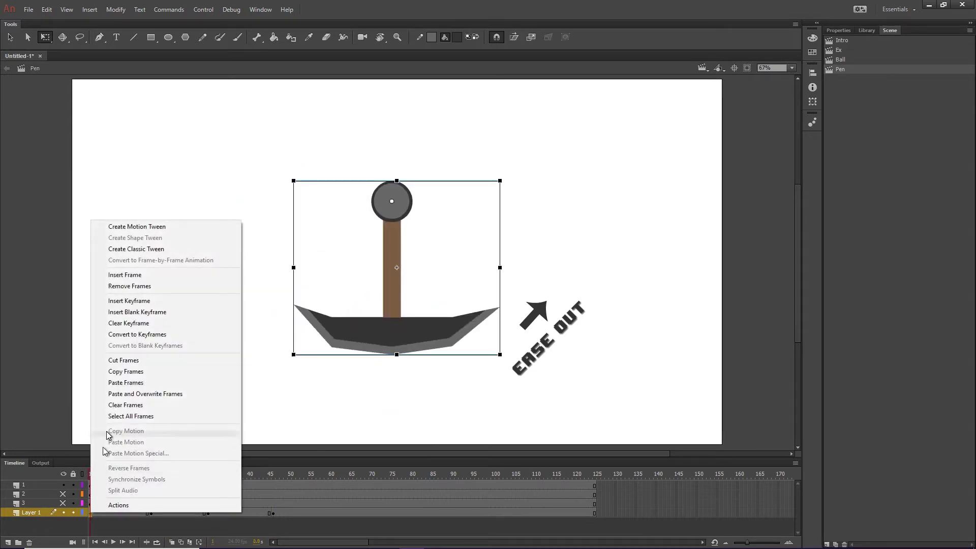
{"action": "left_click", "coordinate": [128, 374]}
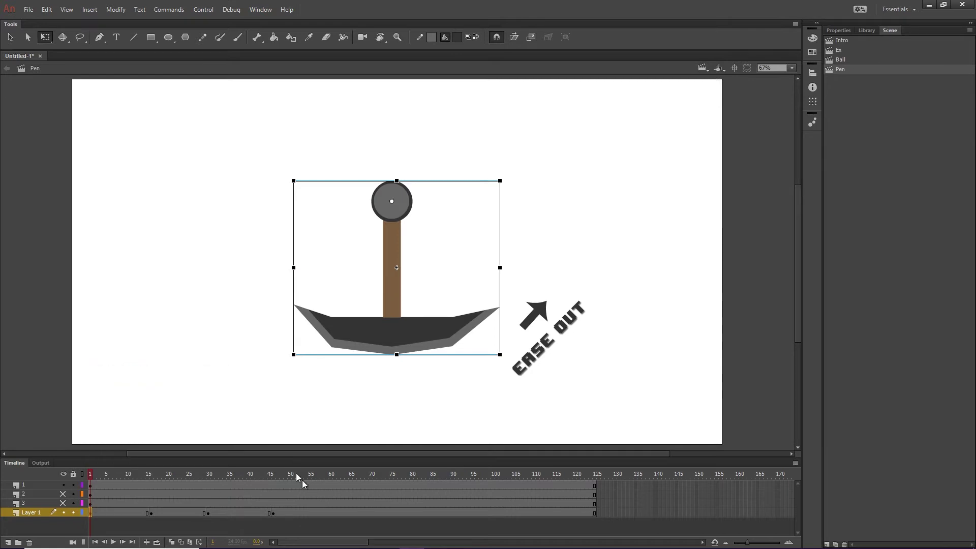
{"action": "right_click", "coordinate": [335, 513]}
{"action": "left_click", "coordinate": [376, 383]}
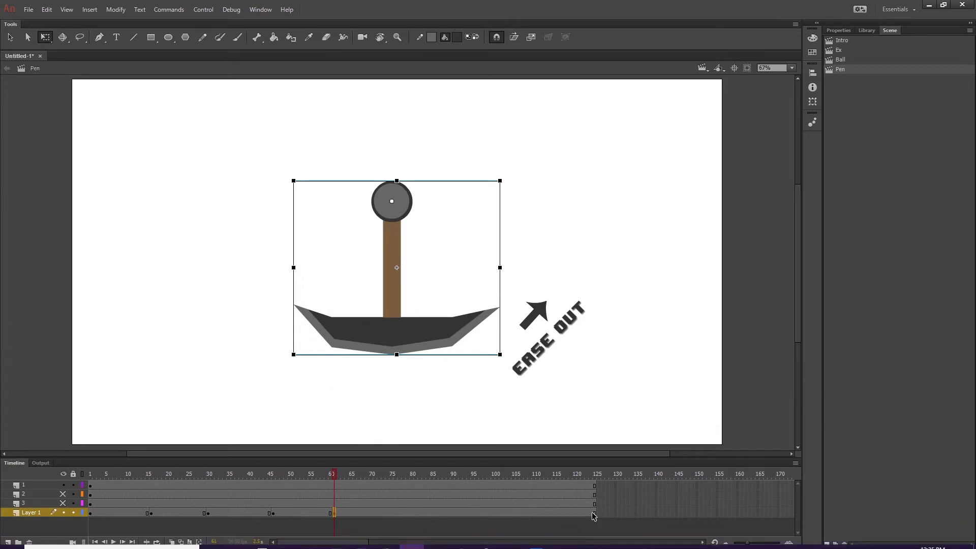
{"action": "left_click_drag", "start_coordinate": [594, 514], "coordinate": [337, 488]}
Remove frames 62–125 from all layers and preview the pendulum swing from frame 1
{"action": "right_click", "coordinate": [361, 492]}
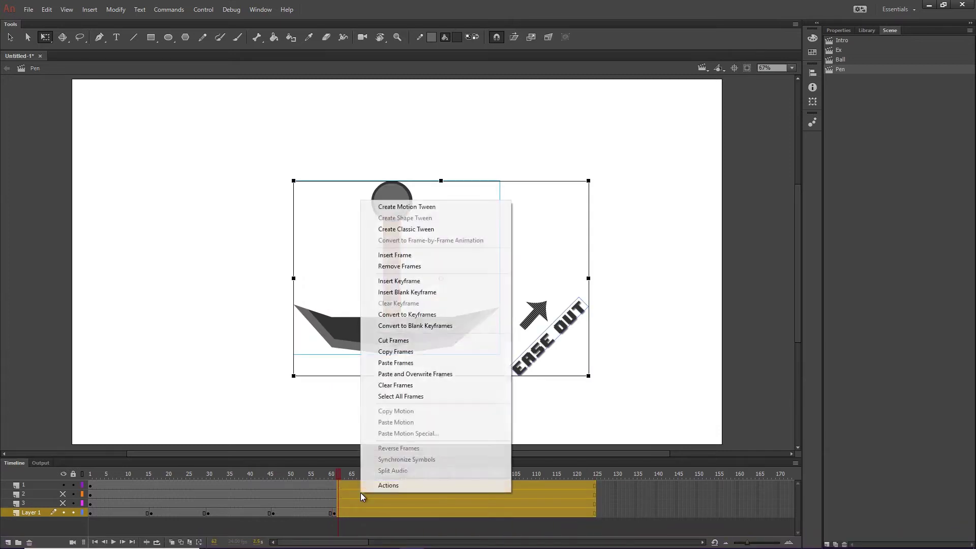
{"action": "left_click", "coordinate": [448, 267]}
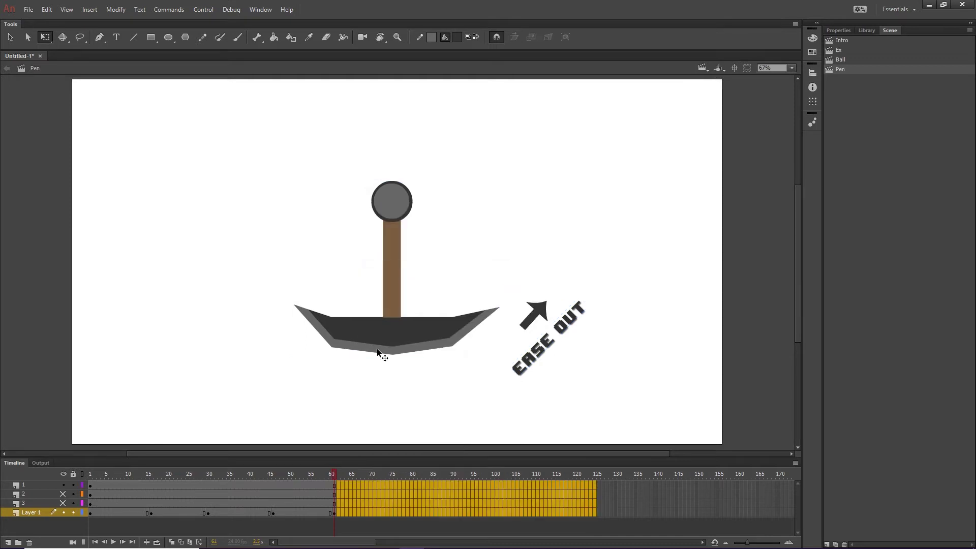
{"action": "left_click", "coordinate": [90, 512]}
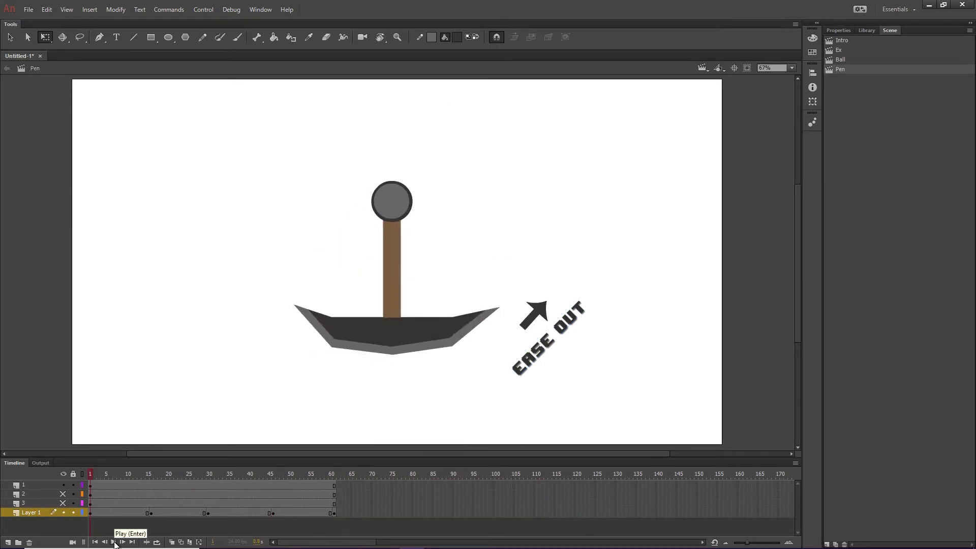
{"action": "left_click", "coordinate": [114, 542]}
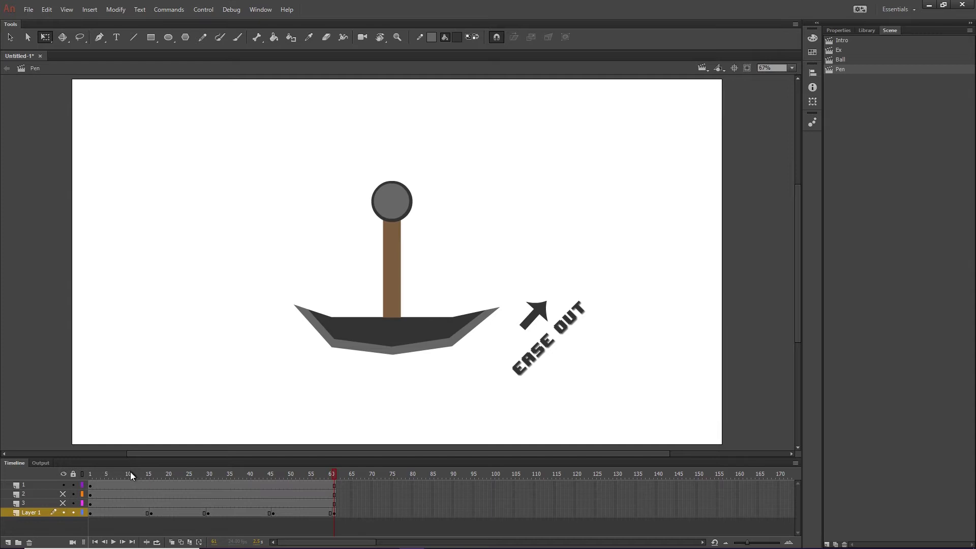
{"action": "left_click_drag", "start_coordinate": [122, 508], "coordinate": [299, 510]}
Create classic tweens on all four pendulum spans, working from the last swing back to the first
{"action": "right_click", "coordinate": [300, 511]}
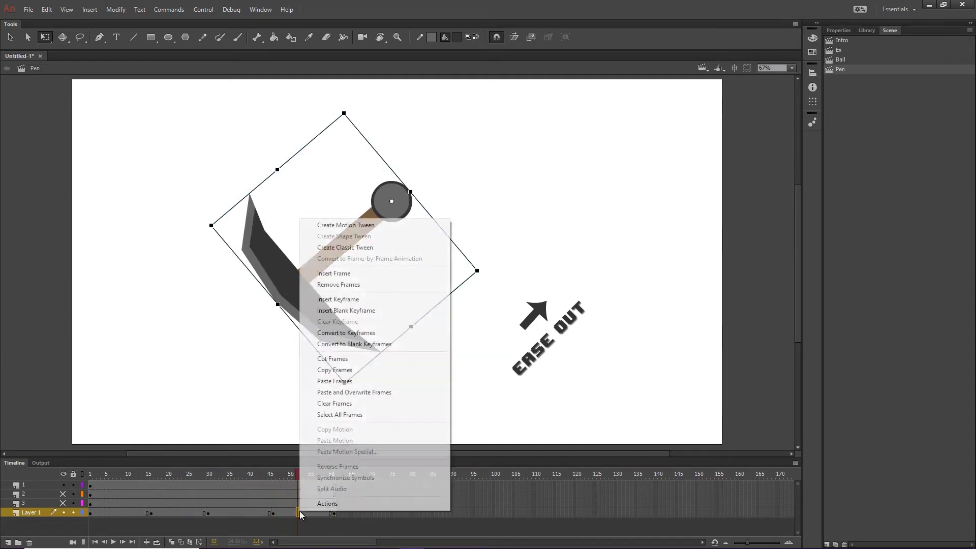
{"action": "left_click", "coordinate": [375, 249]}
{"action": "right_click", "coordinate": [220, 513]}
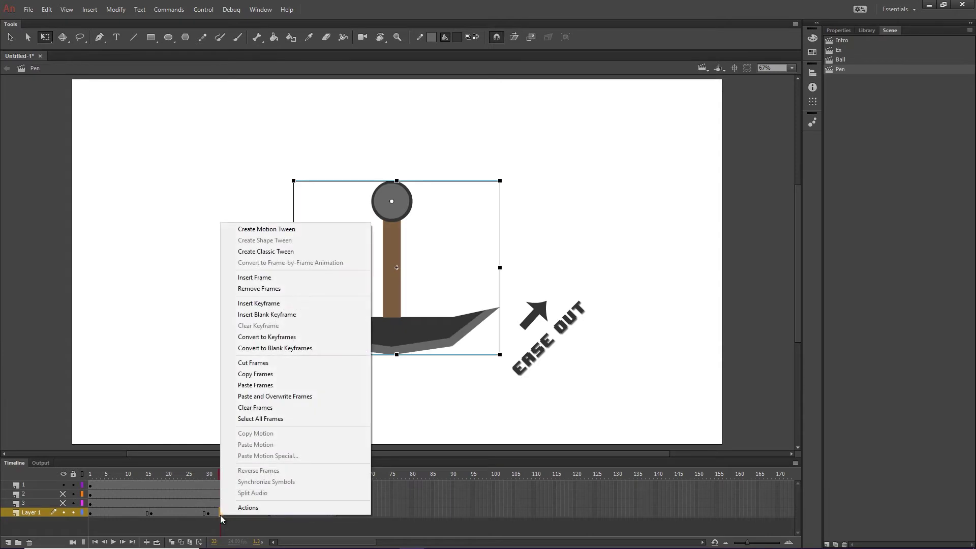
{"action": "left_click", "coordinate": [283, 251]}
{"action": "right_click", "coordinate": [179, 513]}
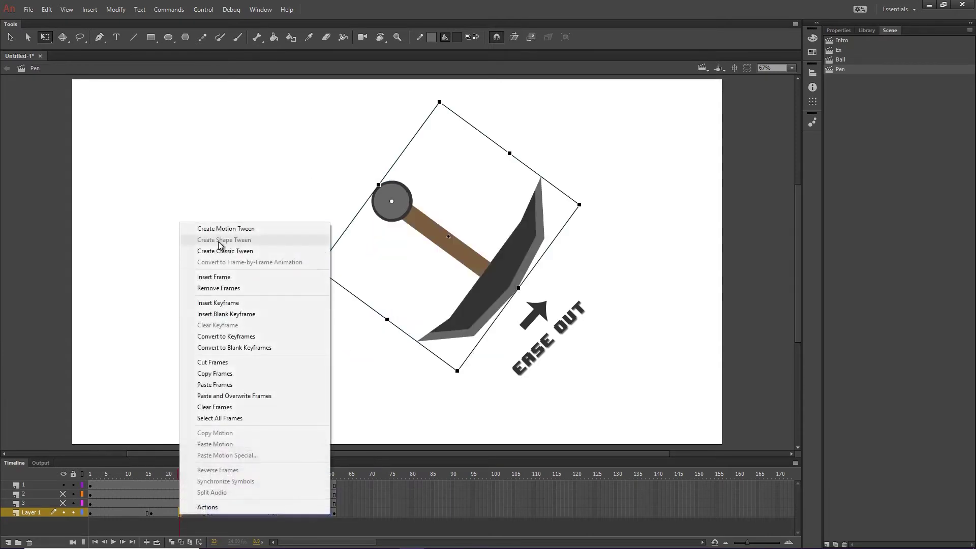
{"action": "left_click", "coordinate": [222, 250]}
{"action": "right_click", "coordinate": [123, 512]}
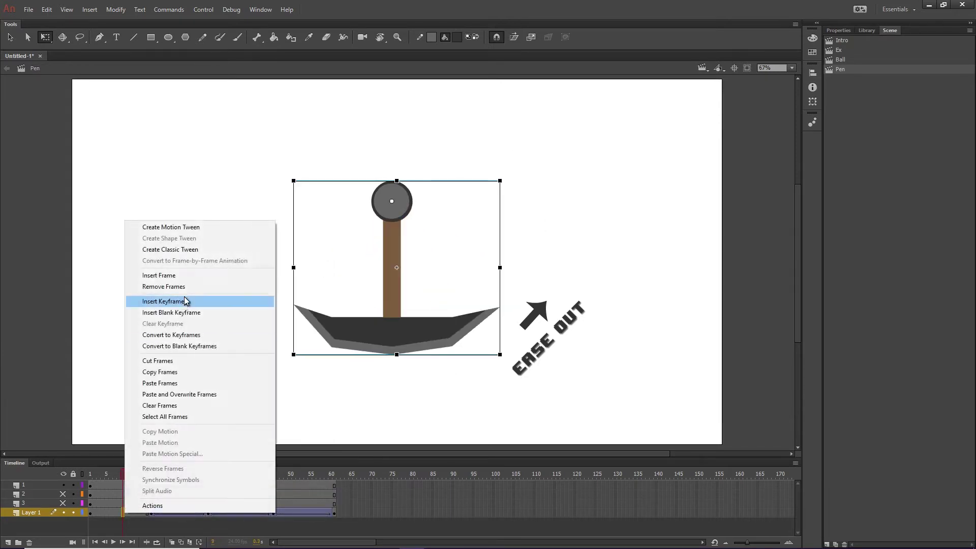
{"action": "left_click", "coordinate": [188, 249]}
Check the tweened pose at frame 12, return to frame 1 and play the swing
{"action": "left_click", "coordinate": [133, 475]}
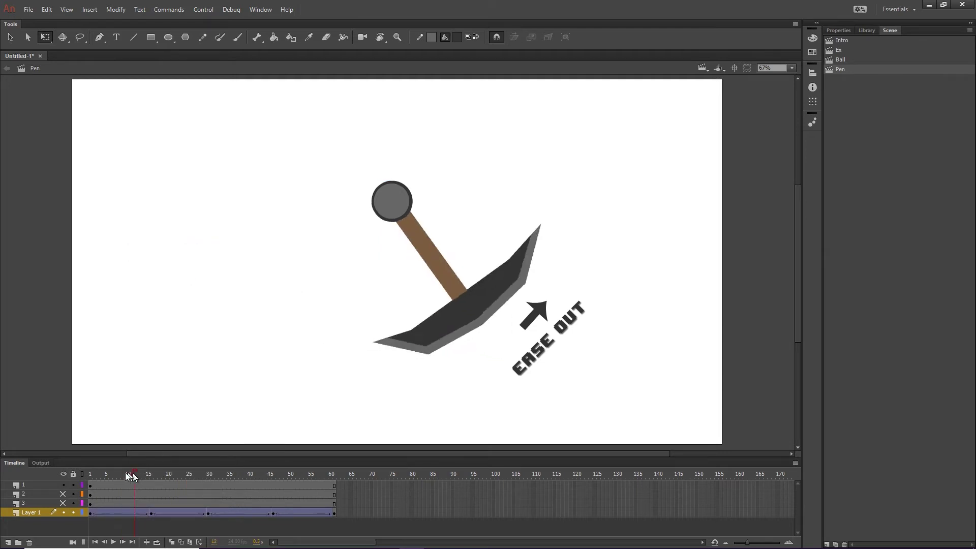
{"action": "left_click_drag", "start_coordinate": [131, 474], "coordinate": [87, 473]}
{"action": "left_click", "coordinate": [114, 542]}
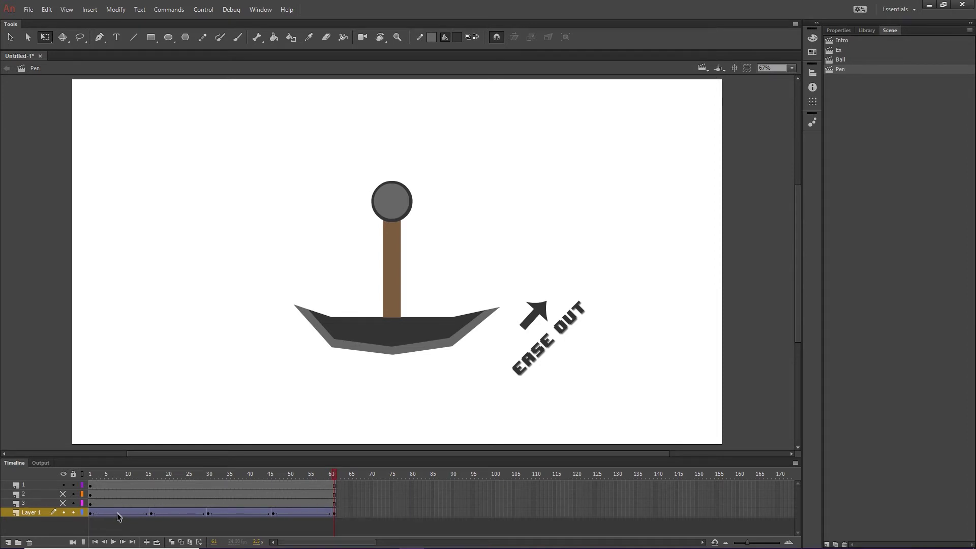
Give the first swing tween, from frame 1 to 15, a full ease out of 100
{"action": "left_click", "coordinate": [117, 513]}
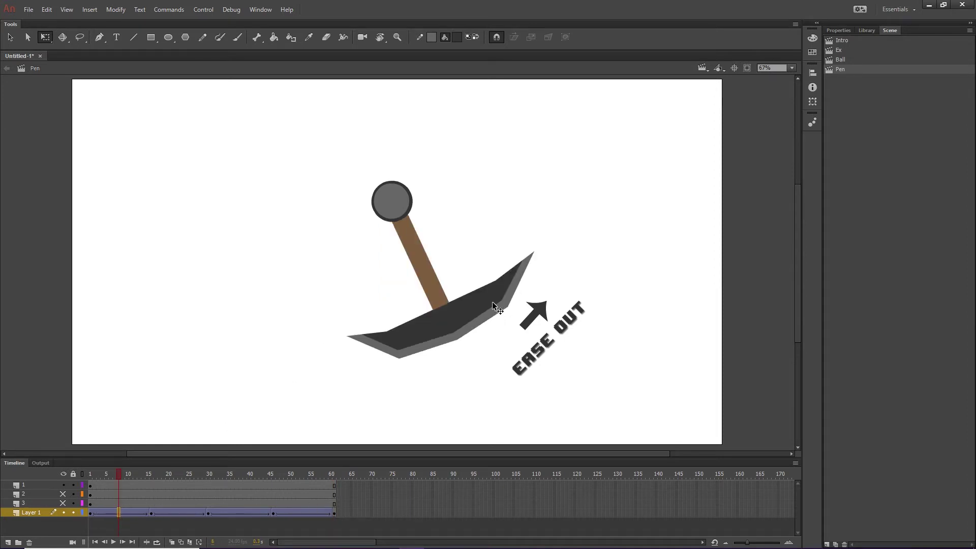
{"action": "left_click", "coordinate": [841, 30]}
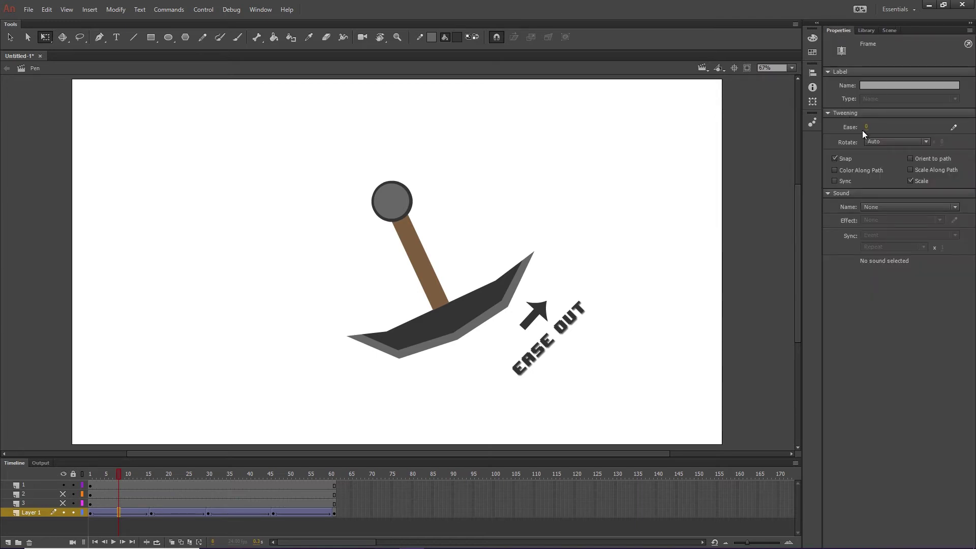
{"action": "left_click_drag", "start_coordinate": [865, 130], "coordinate": [920, 127]}
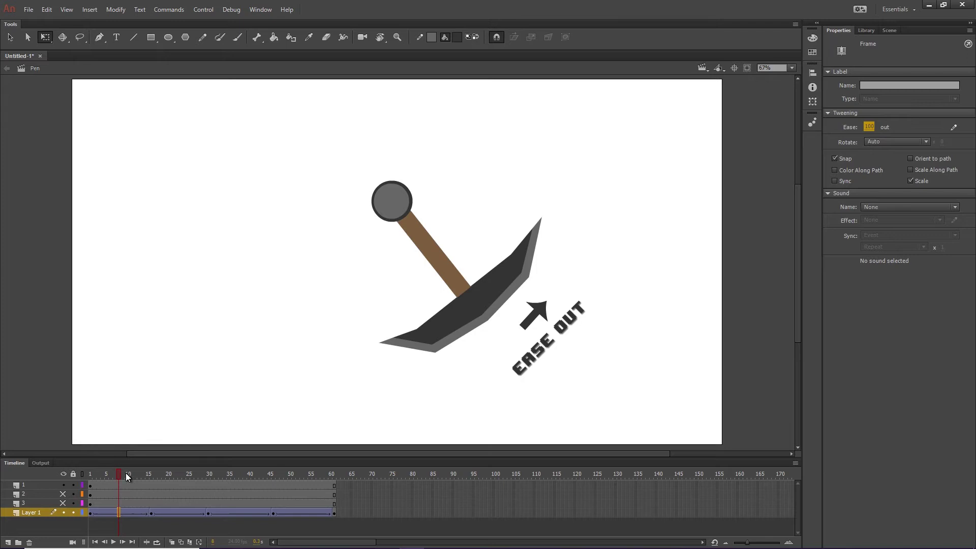
Play the pendulum from frame 1 and scrub from frame 18 back to 5 to check the easing
{"action": "left_click_drag", "start_coordinate": [127, 473], "coordinate": [81, 474]}
{"action": "left_click", "coordinate": [113, 542]}
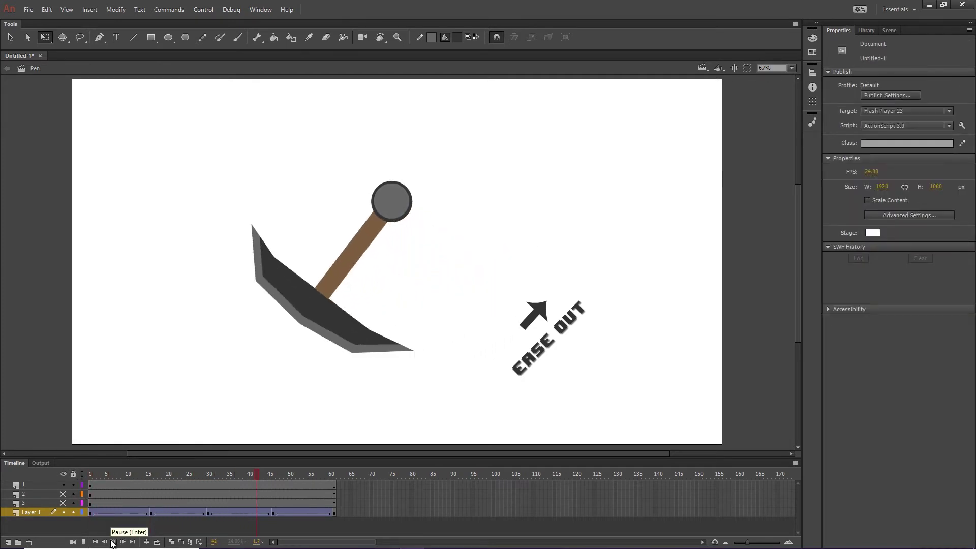
{"action": "left_click", "coordinate": [159, 478]}
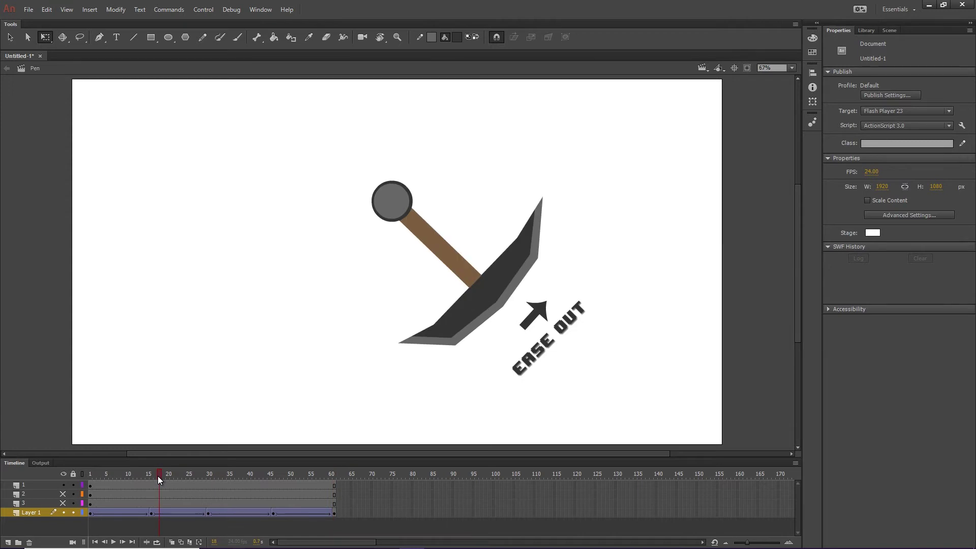
{"action": "left_click_drag", "start_coordinate": [159, 478], "coordinate": [108, 466]}
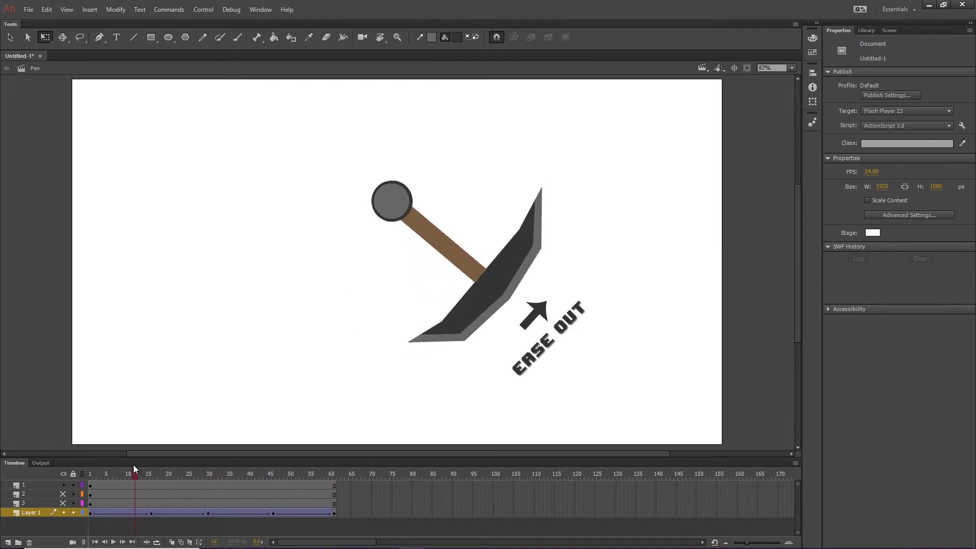
Unhide both EASE OUT/EASE IN label layers and give the frame 23 tween a -100 ease in
{"action": "left_click", "coordinate": [63, 493]}
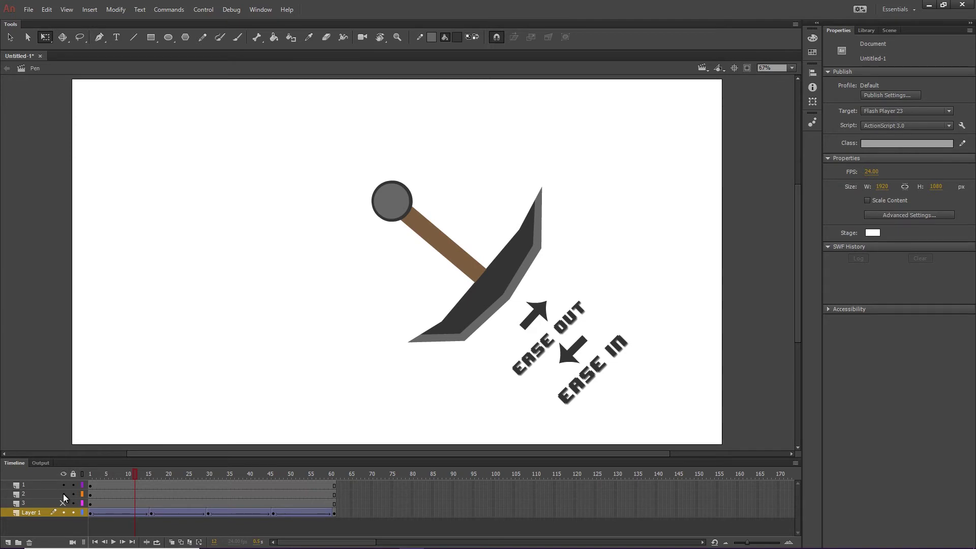
{"action": "left_click", "coordinate": [63, 503]}
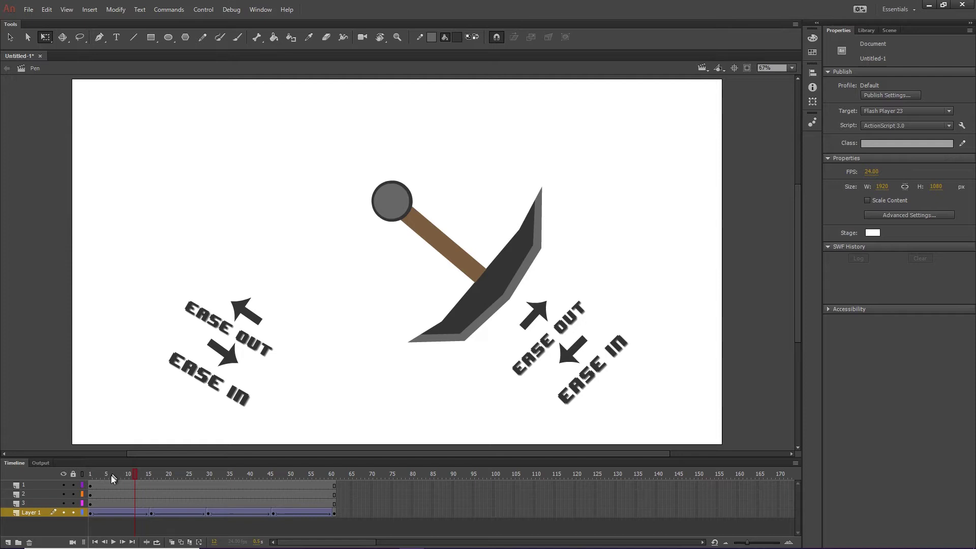
{"action": "left_click", "coordinate": [180, 512]}
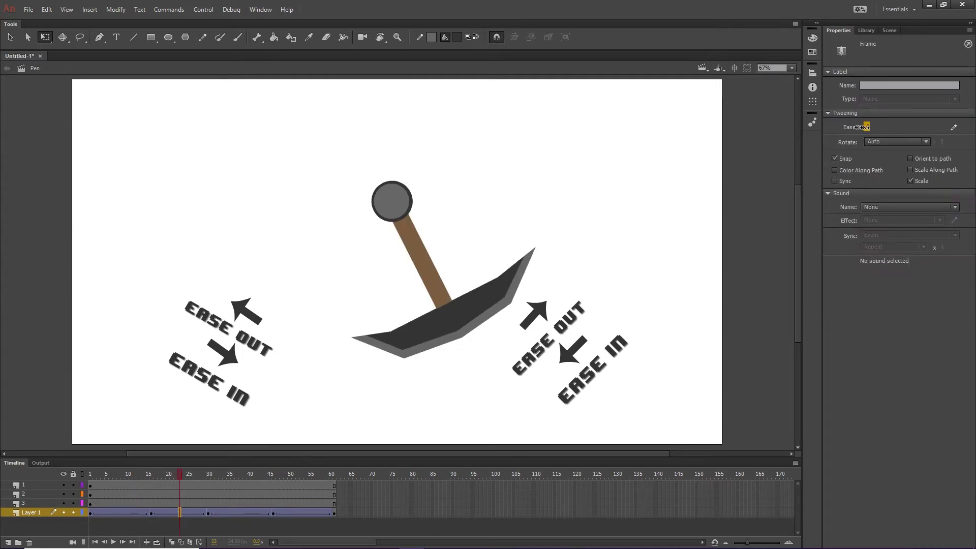
{"action": "left_click_drag", "start_coordinate": [862, 127], "coordinate": [805, 120]}
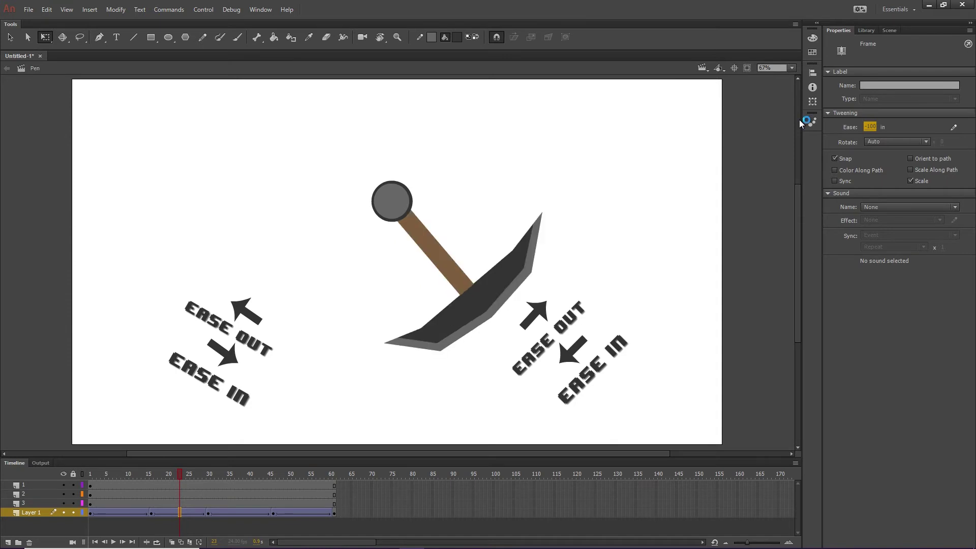
Set the frame 40 tween to 100 ease out and frame 49 to -100 ease in, then scrub to preview
{"action": "left_click", "coordinate": [249, 512]}
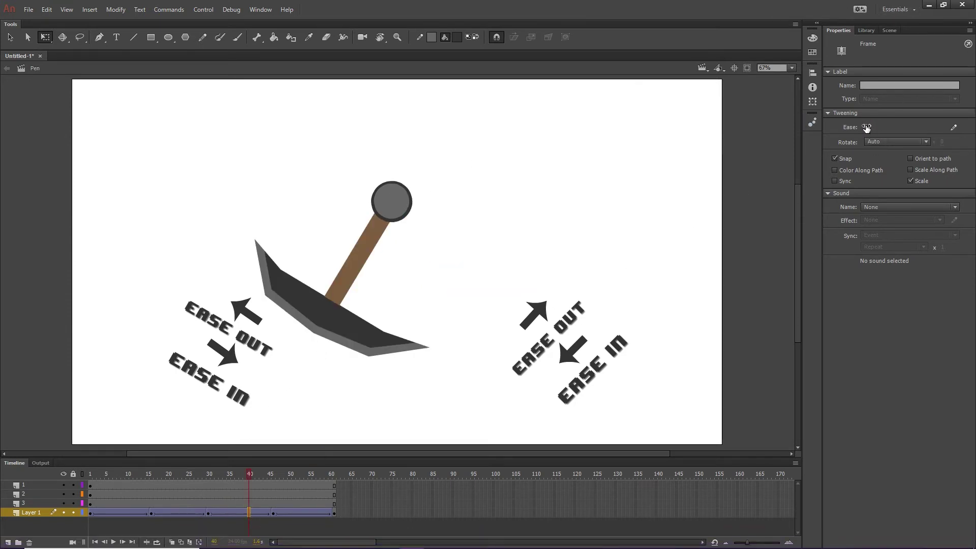
{"action": "left_click_drag", "start_coordinate": [866, 127], "coordinate": [921, 119]}
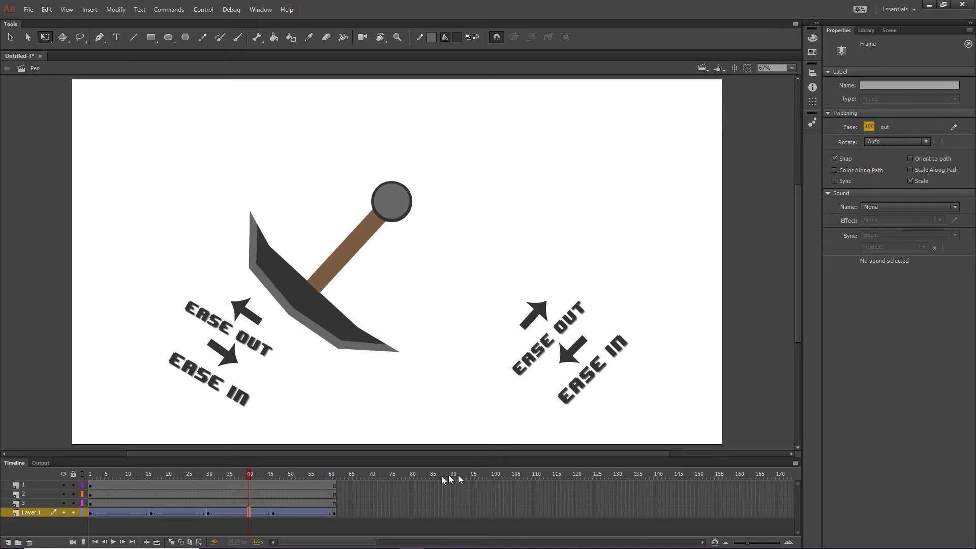
{"action": "left_click", "coordinate": [285, 513]}
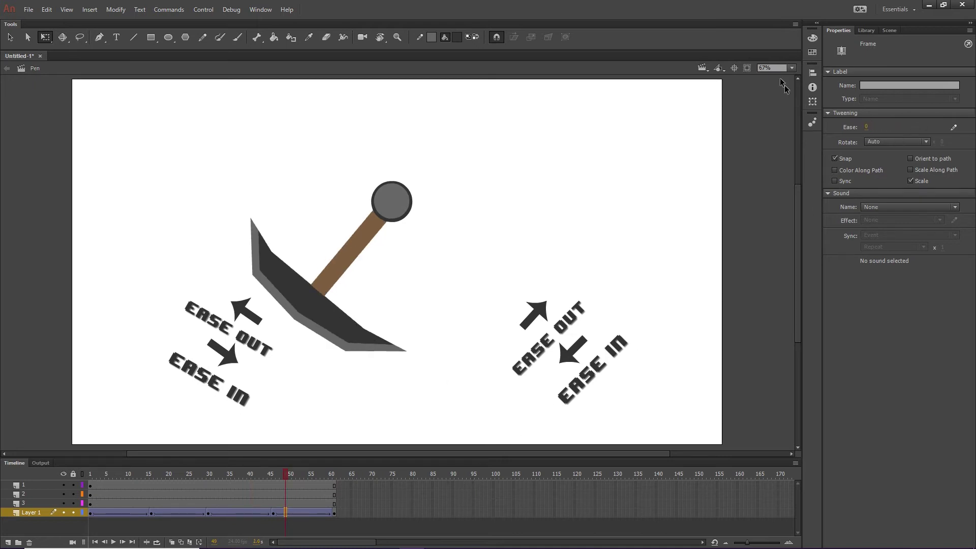
{"action": "left_click_drag", "start_coordinate": [866, 127], "coordinate": [803, 127]}
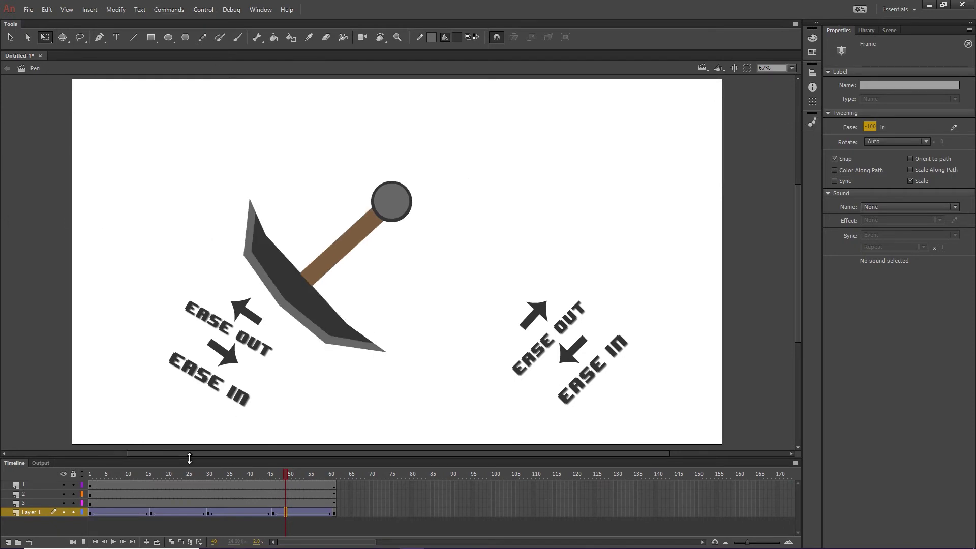
{"action": "left_click_drag", "start_coordinate": [97, 473], "coordinate": [208, 492]}
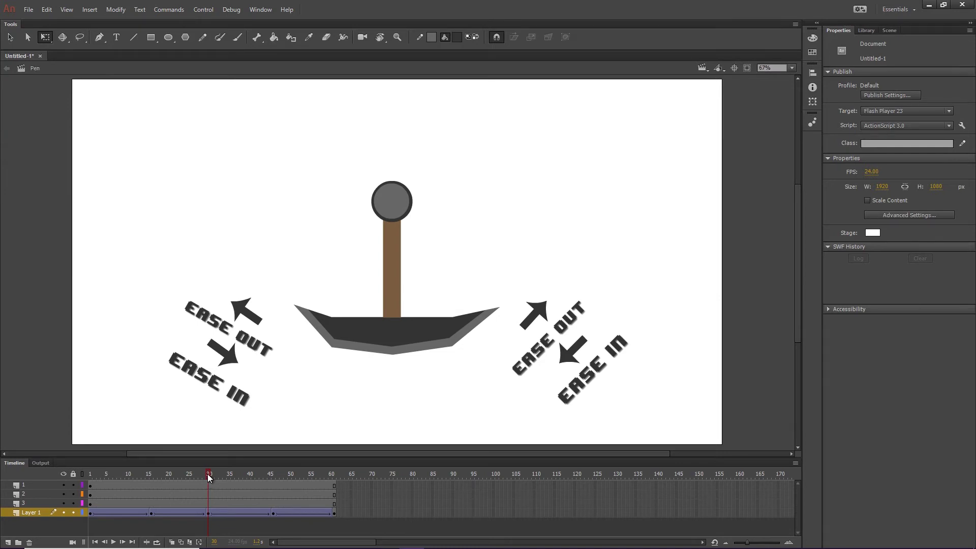
Scrub the swing from frame 15 to 41, then turn on onion skinning across frames 1–61
{"action": "left_click_drag", "start_coordinate": [208, 476], "coordinate": [232, 474]}
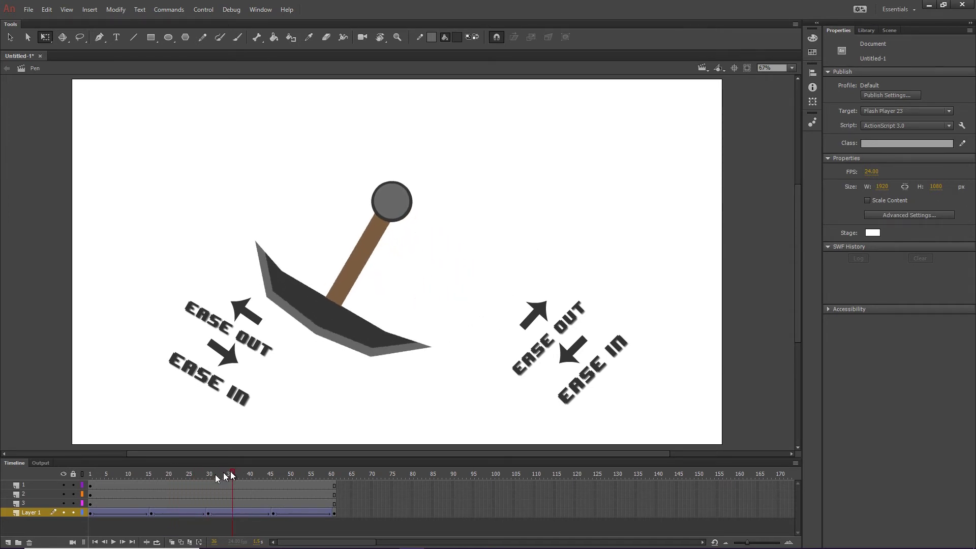
{"action": "left_click", "coordinate": [148, 474]}
{"action": "left_click_drag", "start_coordinate": [150, 474], "coordinate": [334, 488]}
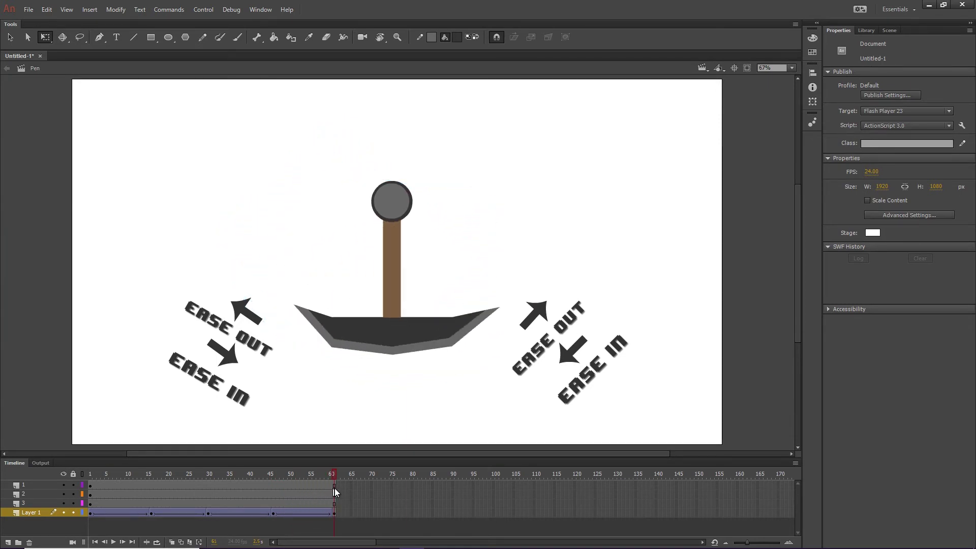
{"action": "left_click", "coordinate": [157, 543]}
{"action": "left_click_drag", "start_coordinate": [309, 476], "coordinate": [89, 476]}
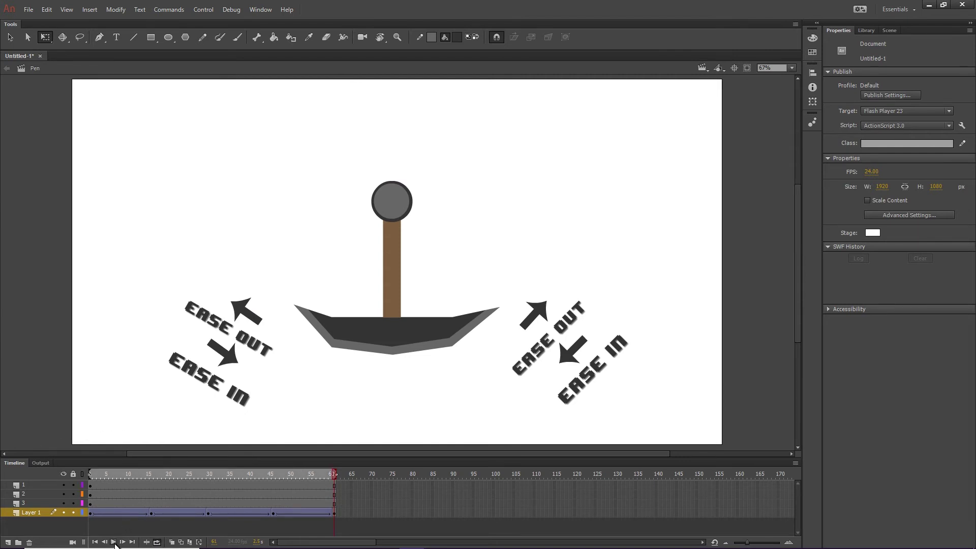
Hide layers 1 and 2 with the ease labels and play the pendulum swing alone
{"action": "left_click", "coordinate": [63, 494]}
{"action": "left_click", "coordinate": [63, 485]}
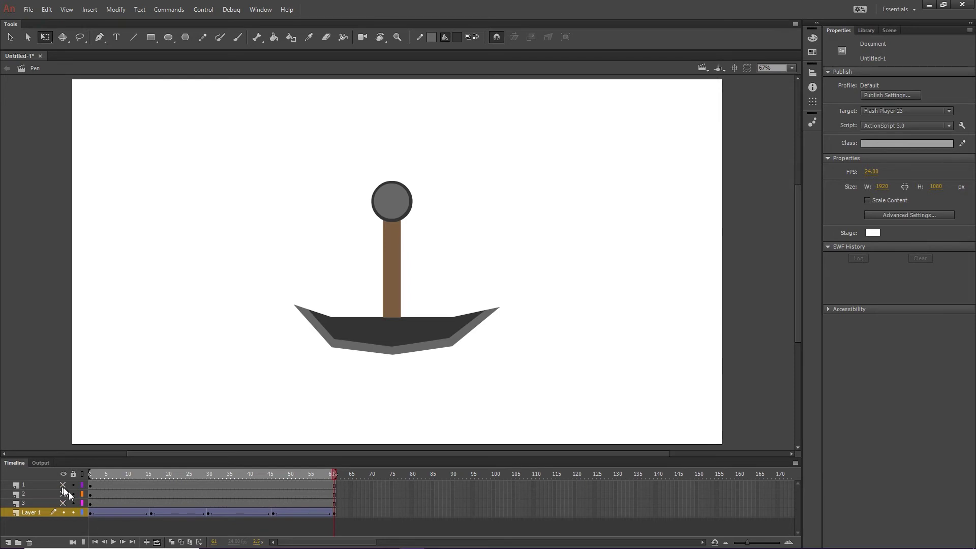
{"action": "left_click", "coordinate": [114, 542]}
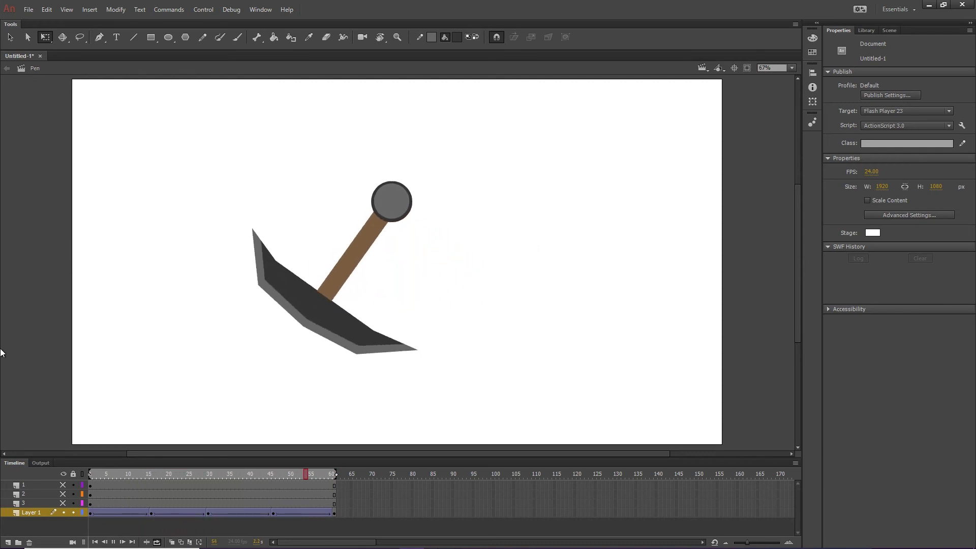
Move to frame 5, turn off looping playback, and bring up the scene list
{"action": "left_click_drag", "start_coordinate": [115, 476], "coordinate": [107, 477]}
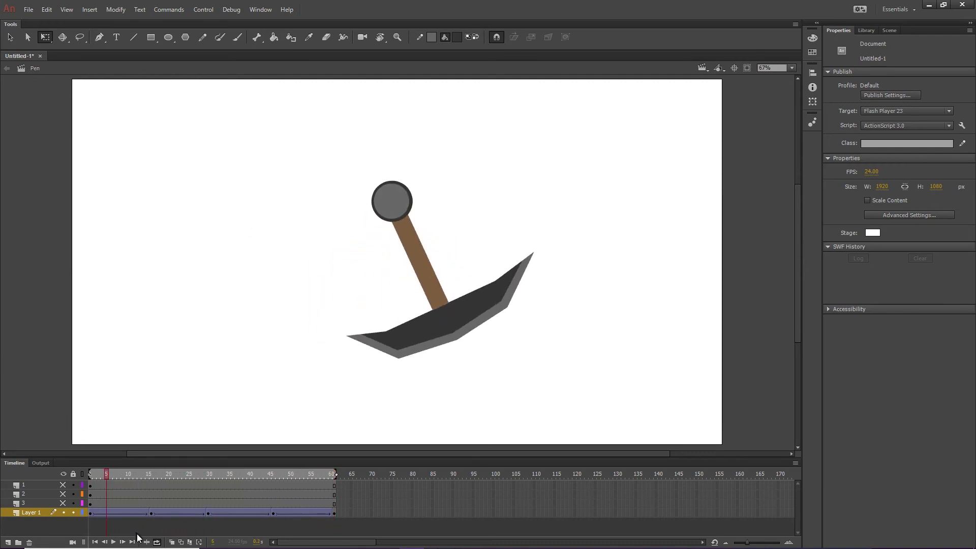
{"action": "mouse_move", "coordinate": [157, 546]}
{"action": "left_click", "coordinate": [156, 543]}
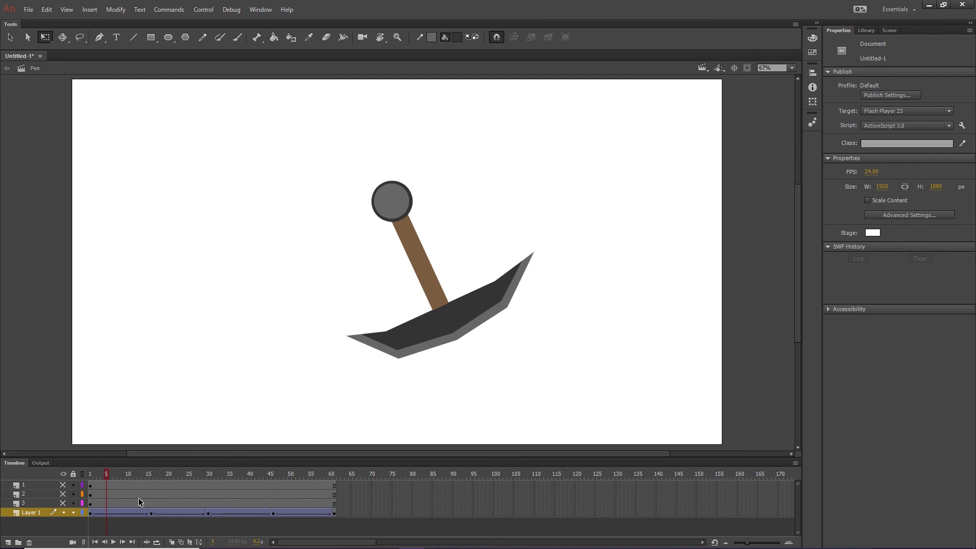
{"action": "left_click", "coordinate": [890, 30]}
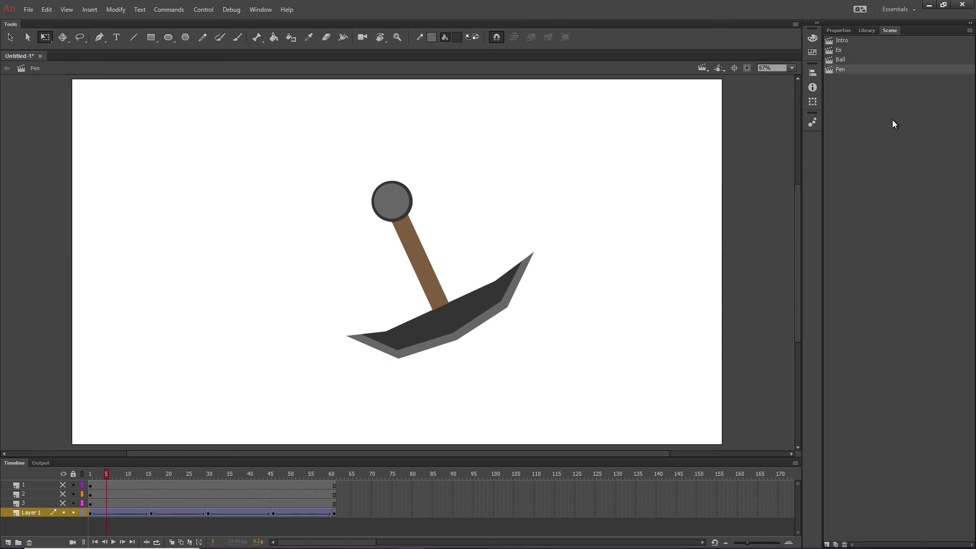
{"action": "left_click", "coordinate": [846, 41]}
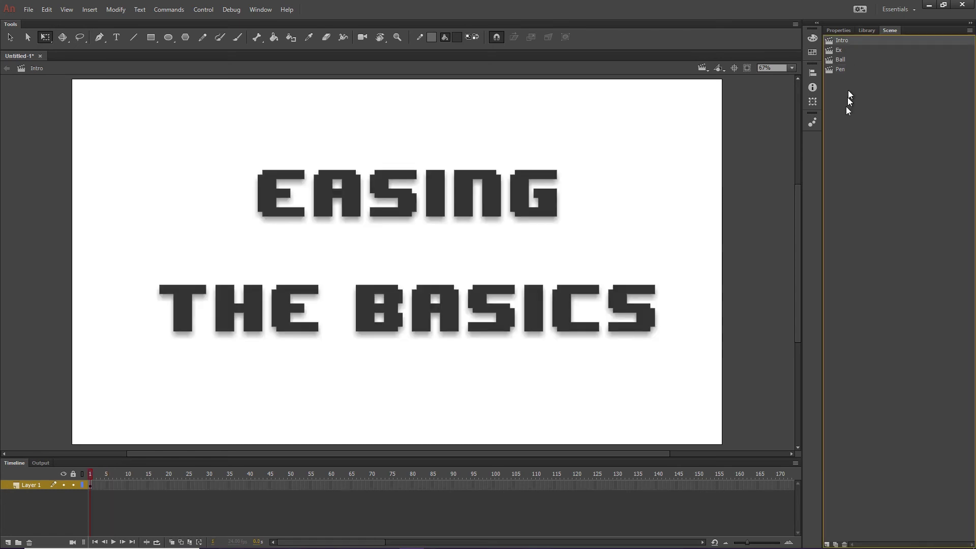